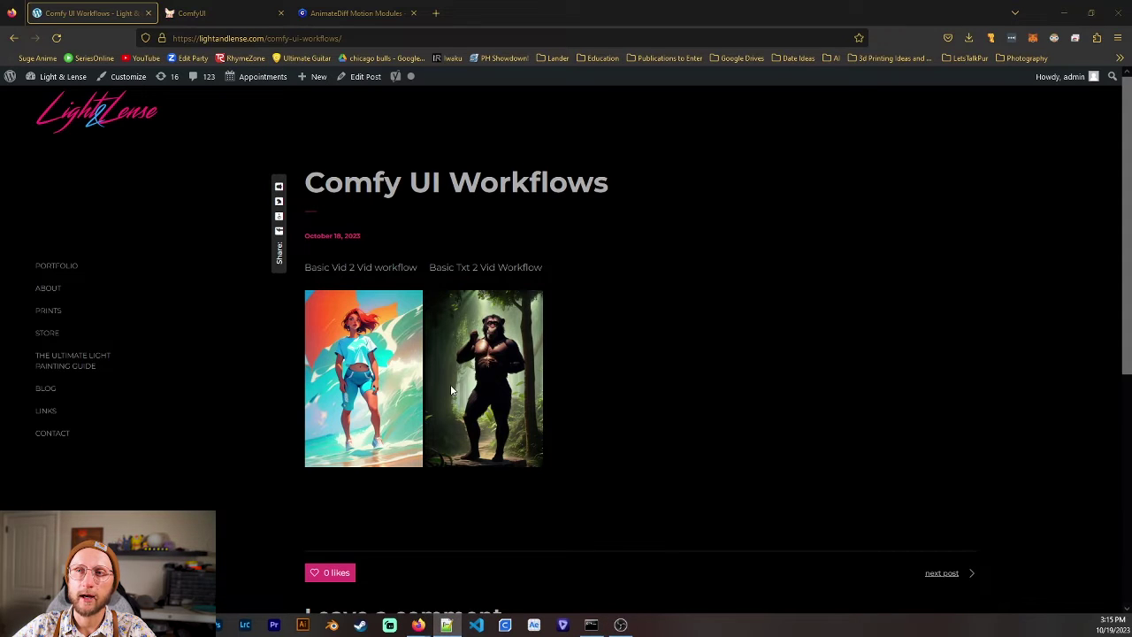
right_click(485, 322)
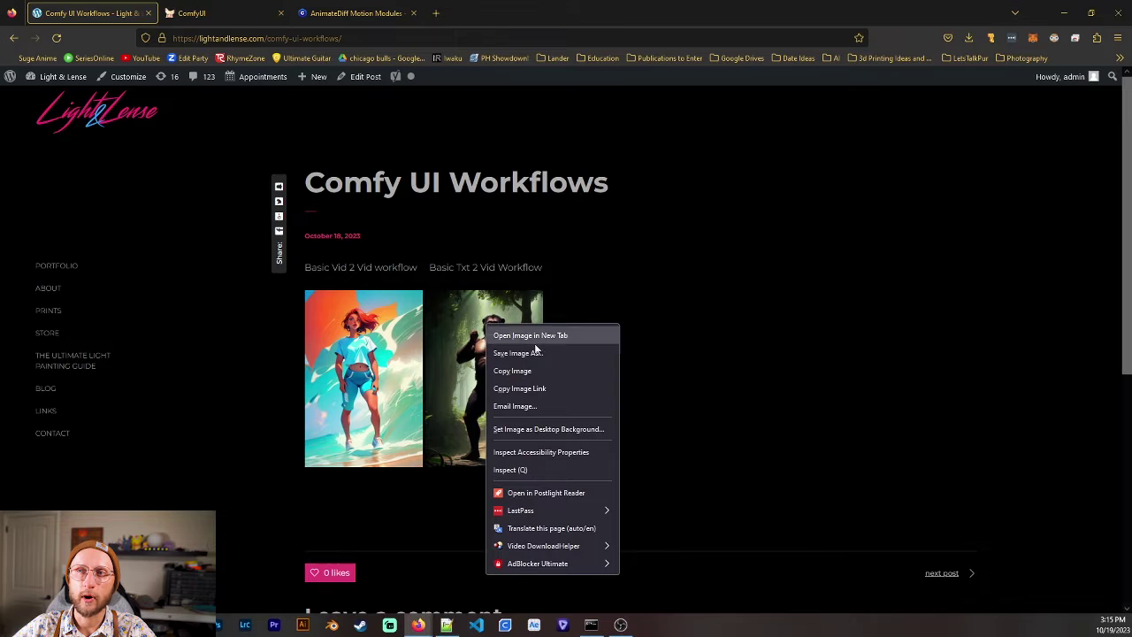
click(718, 293)
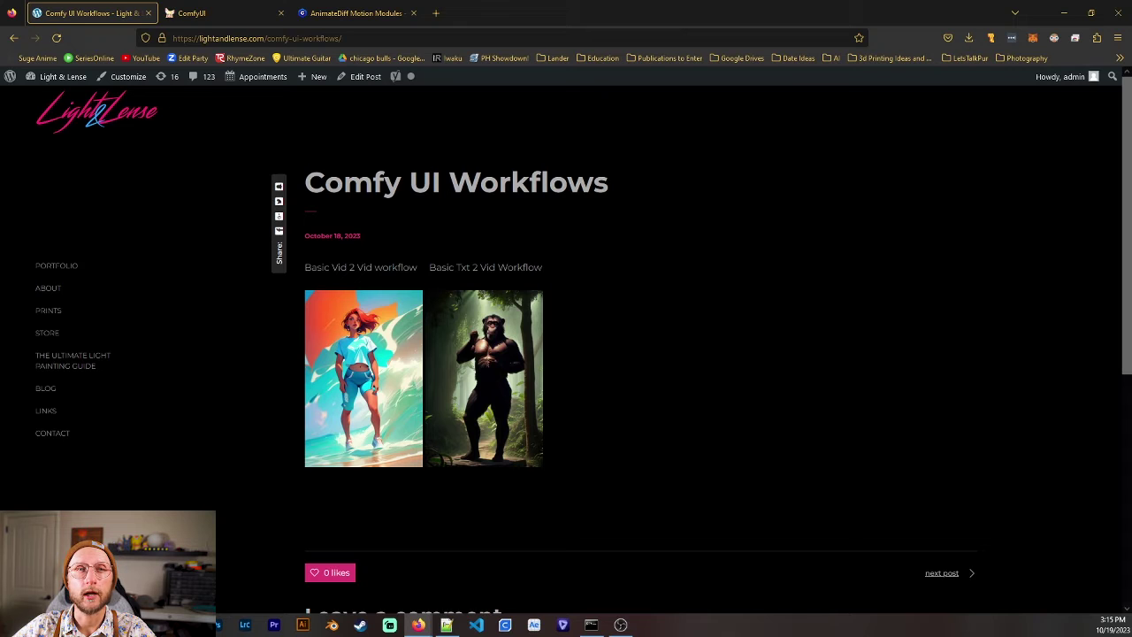
Drop the chimpanzee output image onto the ComfyUI canvas to load its Txt 2 Vid workflow
click(234, 21)
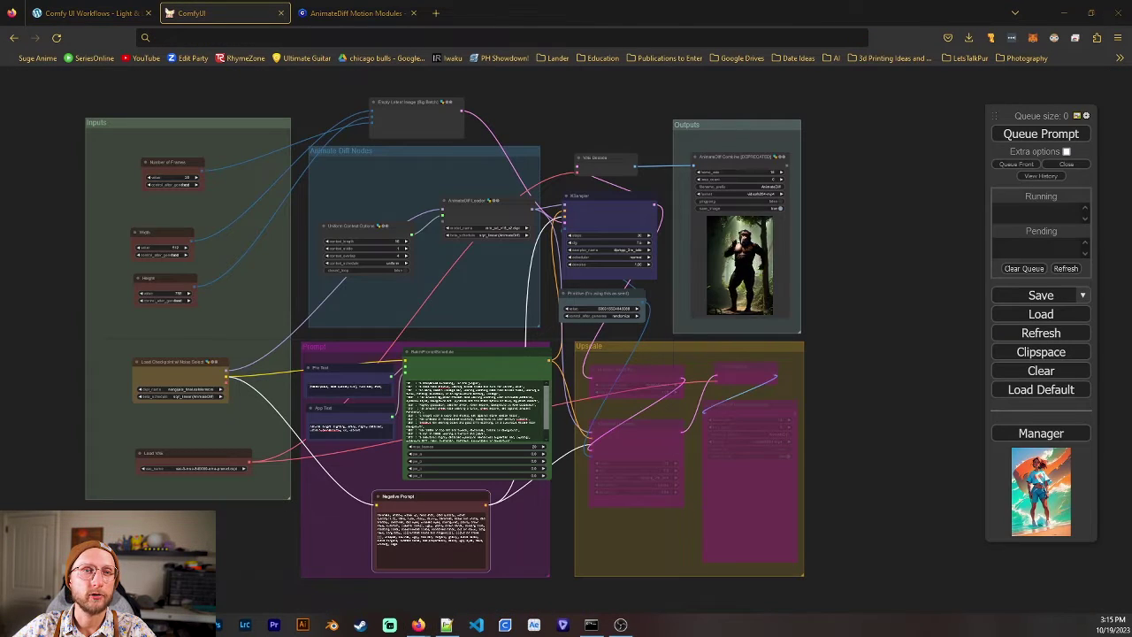
drag(739, 264, 307, 339)
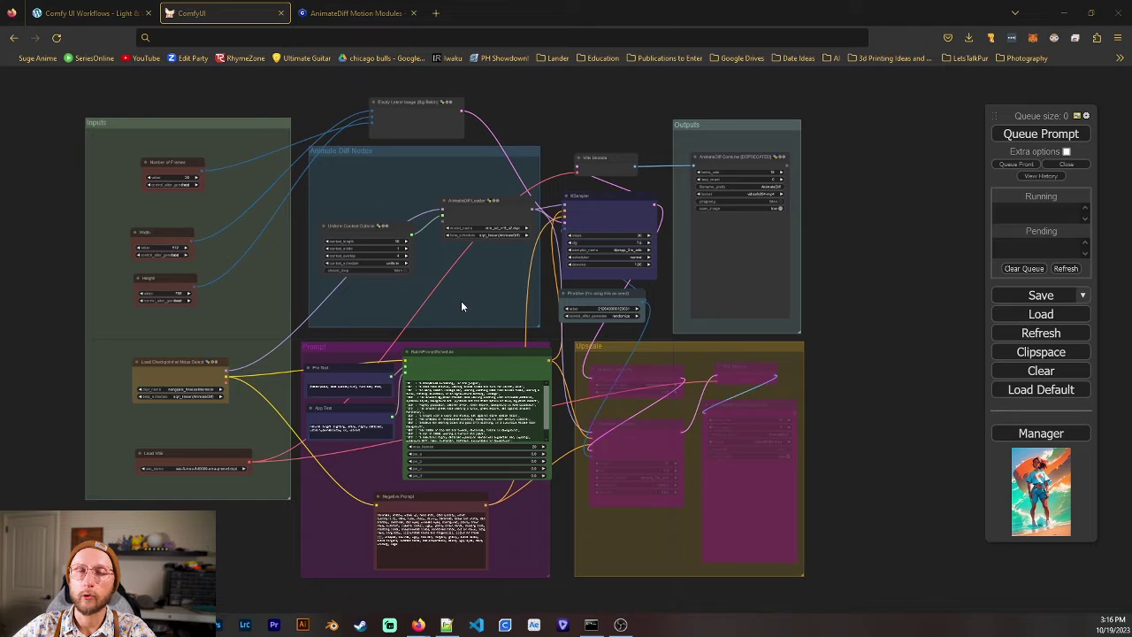
scroll(298, 305, up, 2)
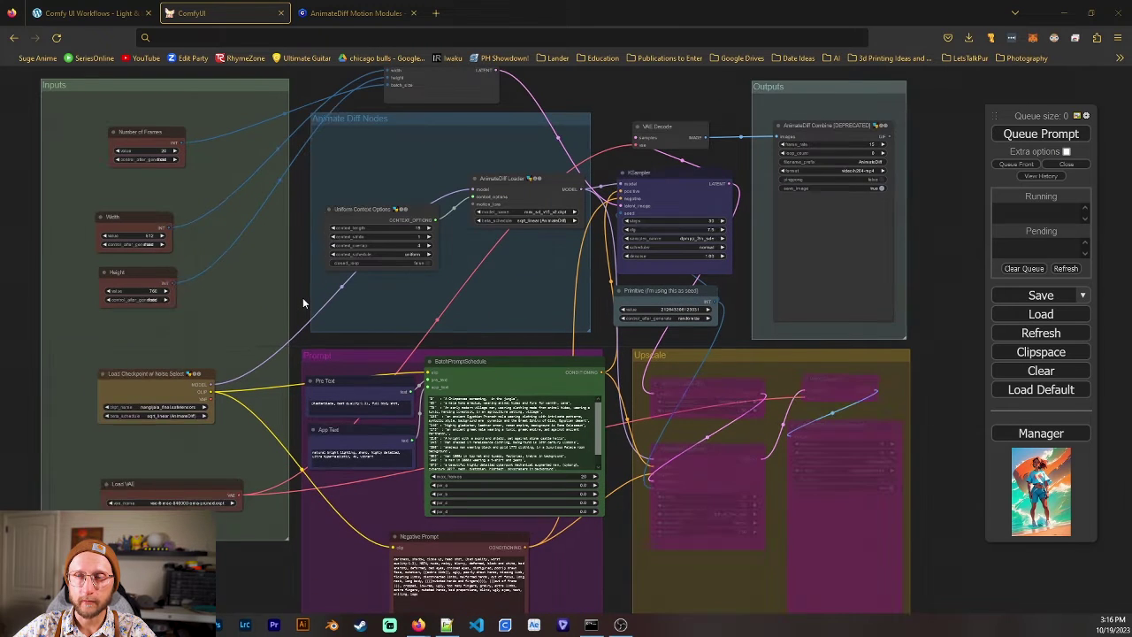
scroll(295, 300, down, 3)
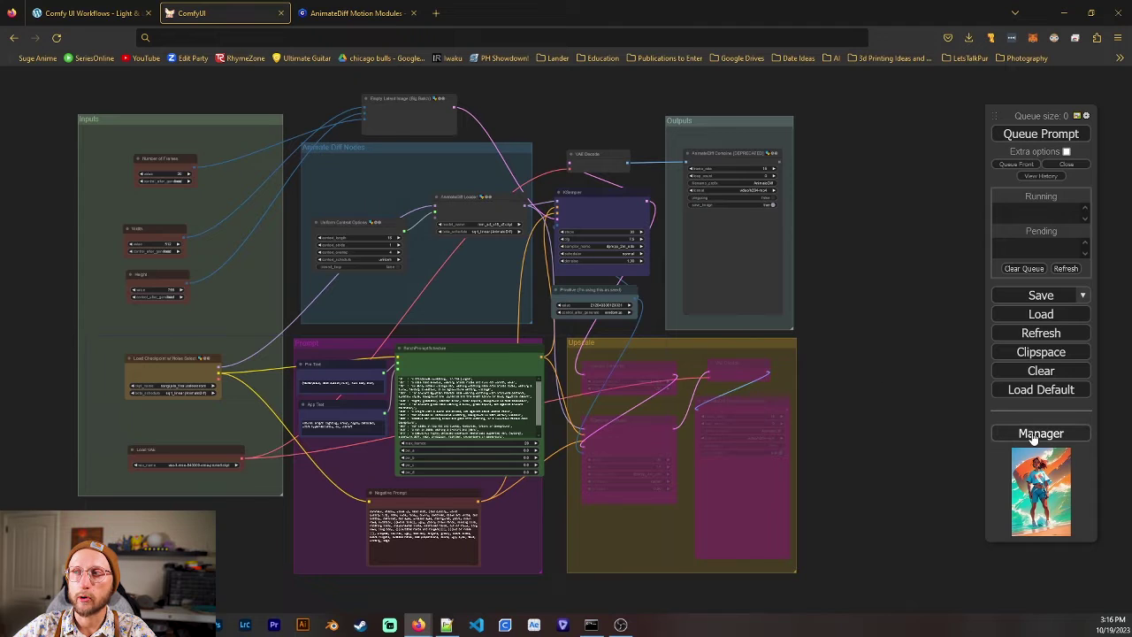
click(1033, 435)
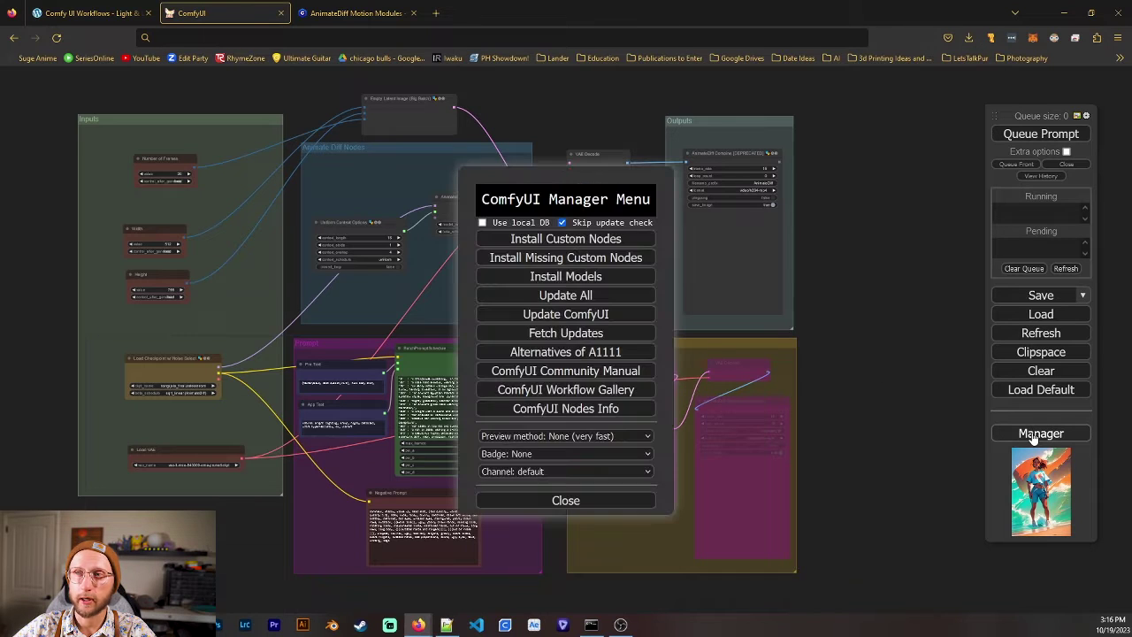
click(607, 262)
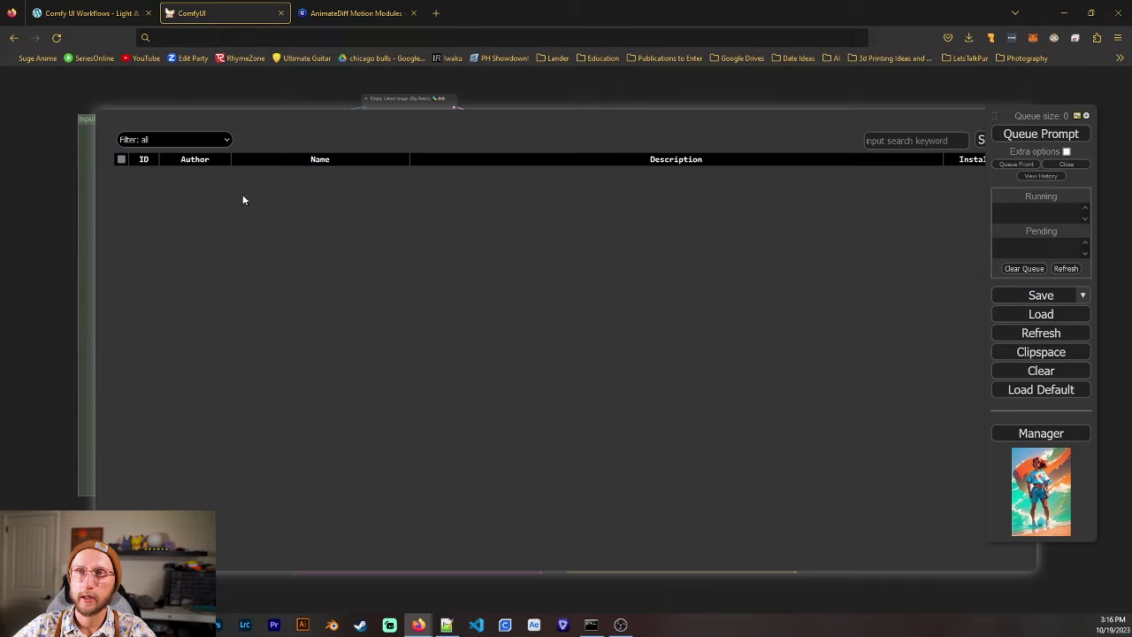
drag(1005, 116, 1025, 122)
key(Escape)
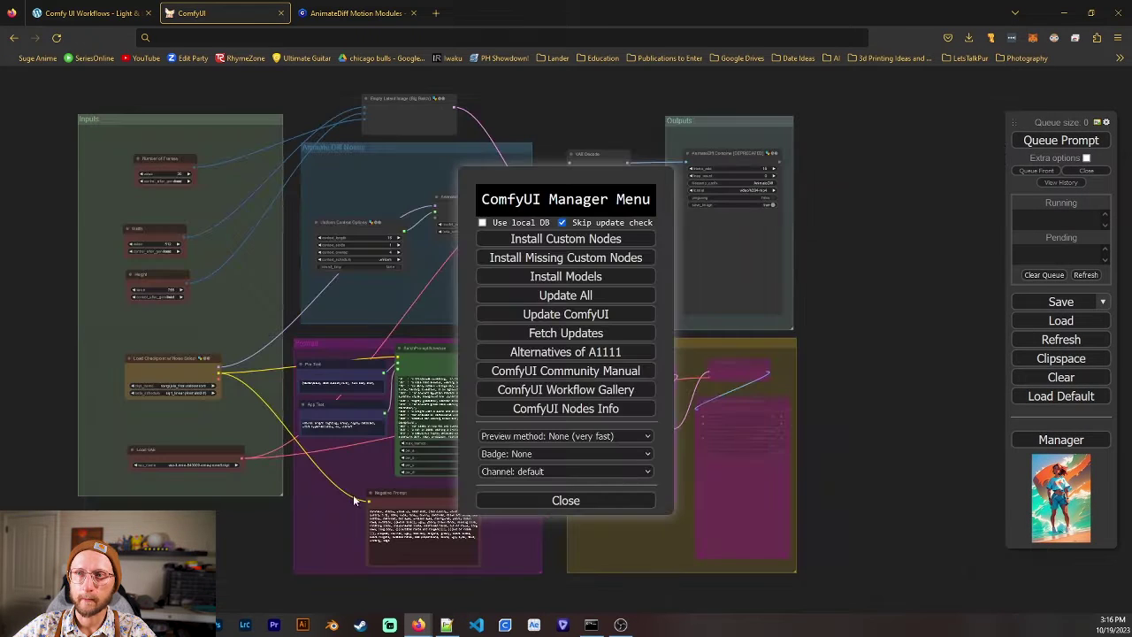
click(565, 501)
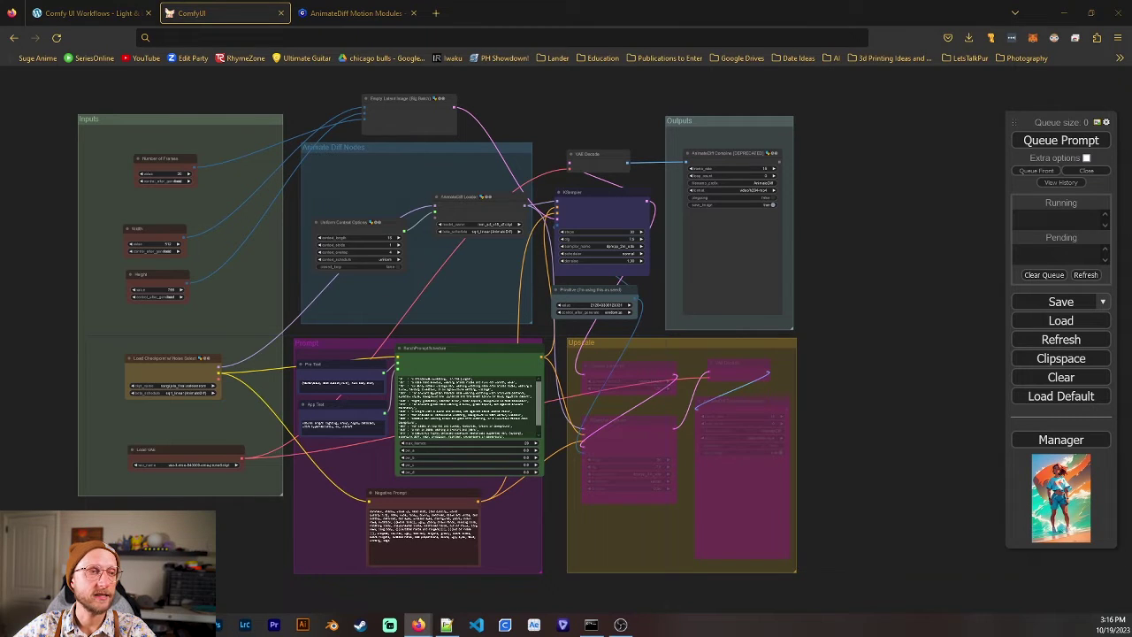
Snap the browser to the left and show the Civitai AnimateDiff Motion Modules page
key(alt+Tab)
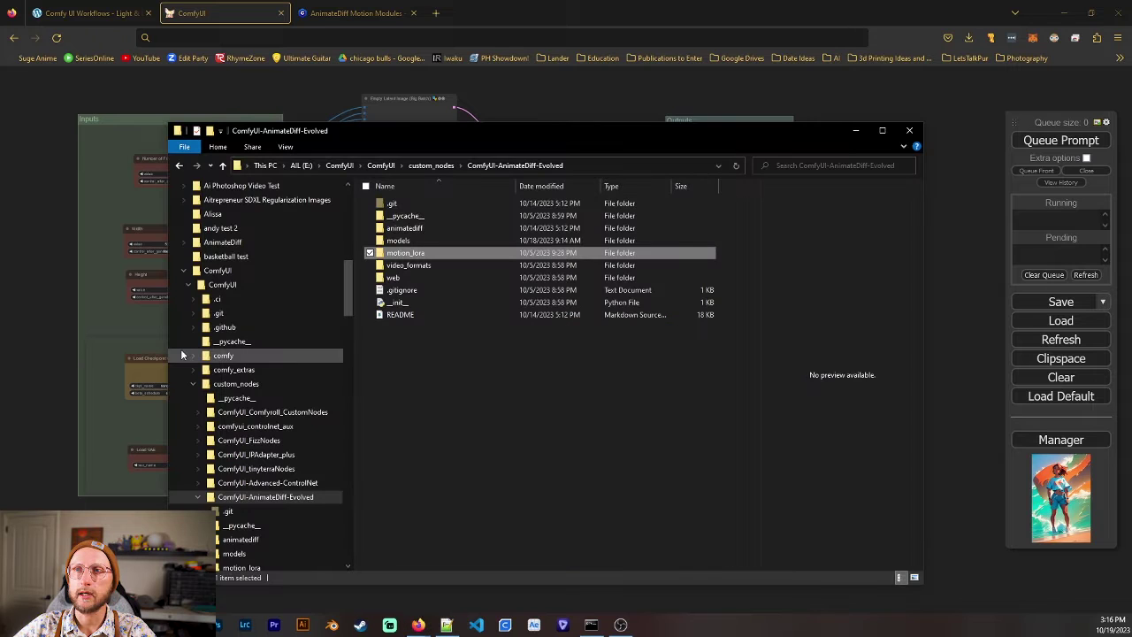
key(super+shift+Left)
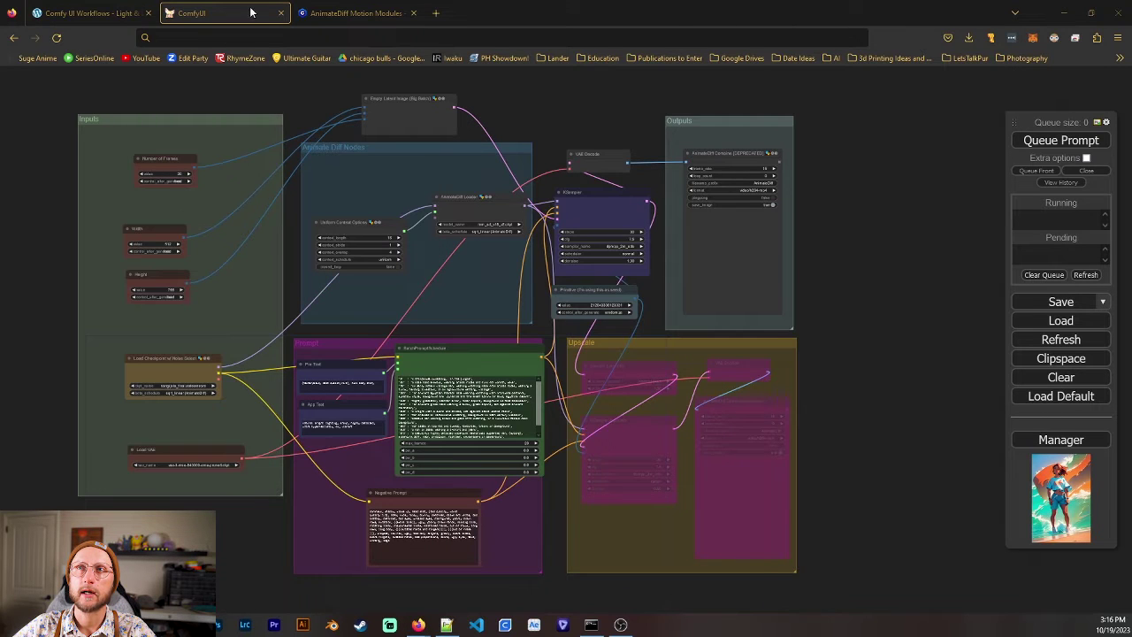
click(349, 12)
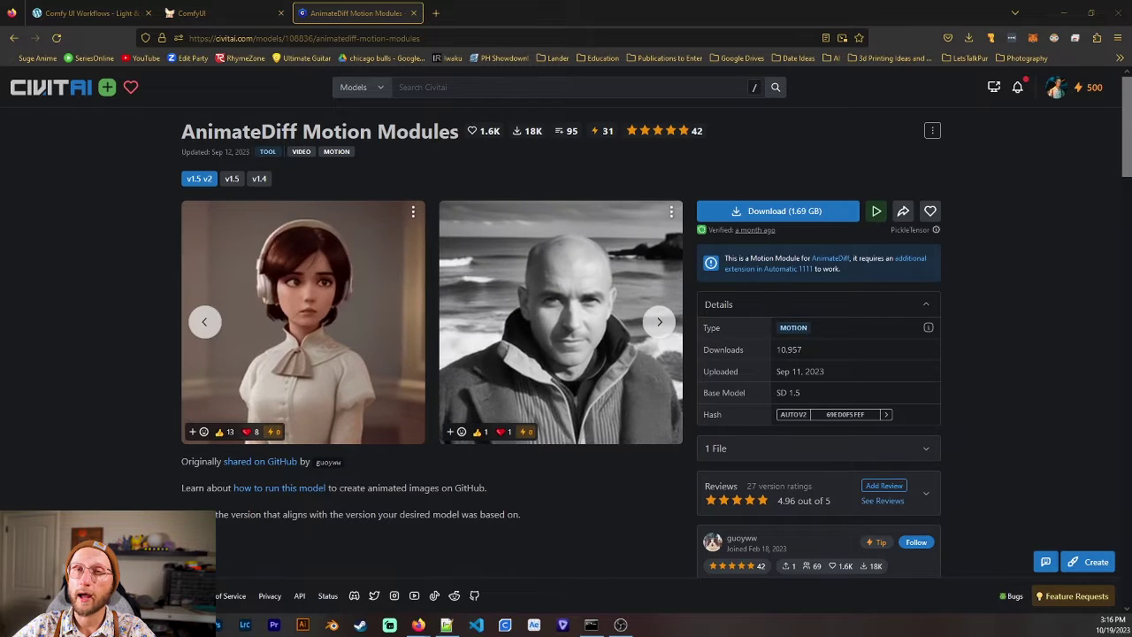
Browse ComfyUI > custom_nodes > ComfyUI-AnimateDiff-Evolved > models to see the motion modules
key(alt+Tab)
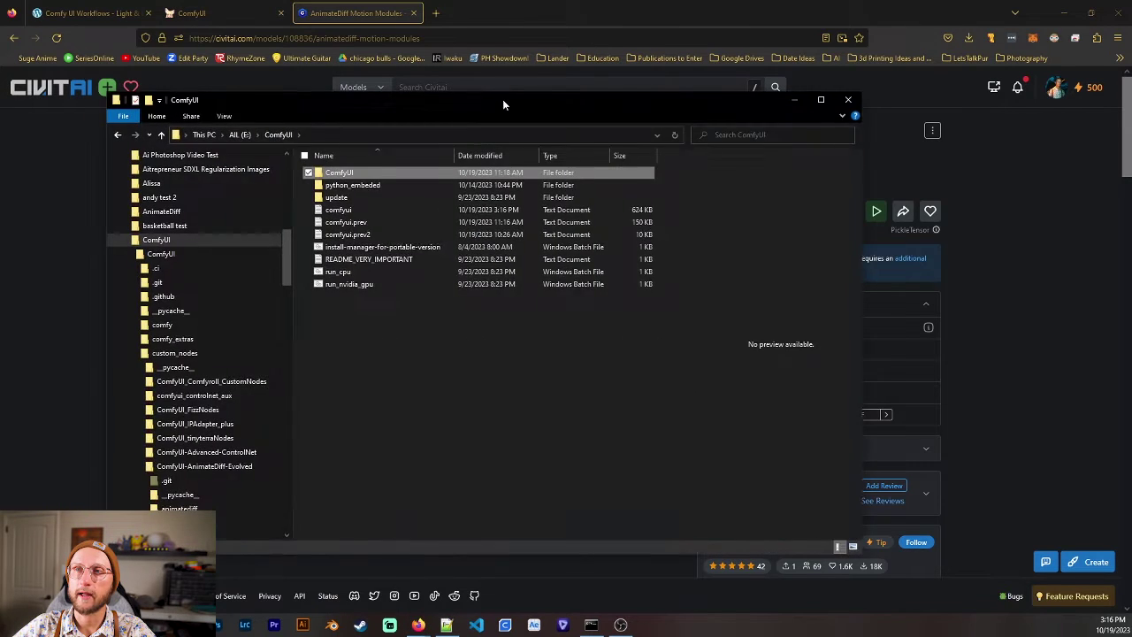
drag(504, 104, 539, 111)
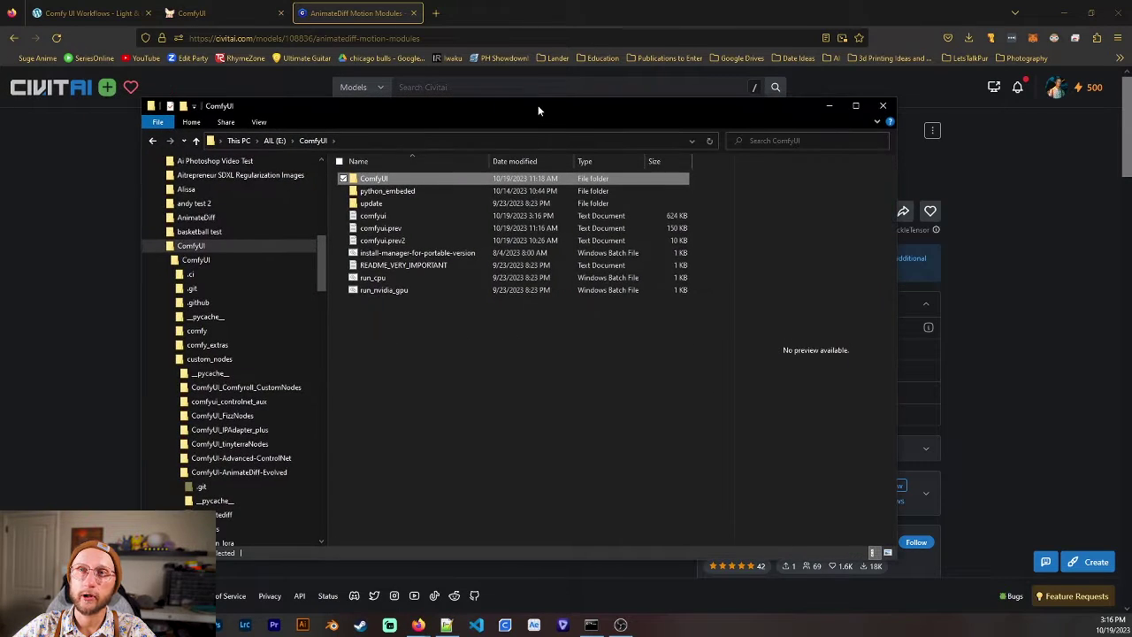
double_click(419, 177)
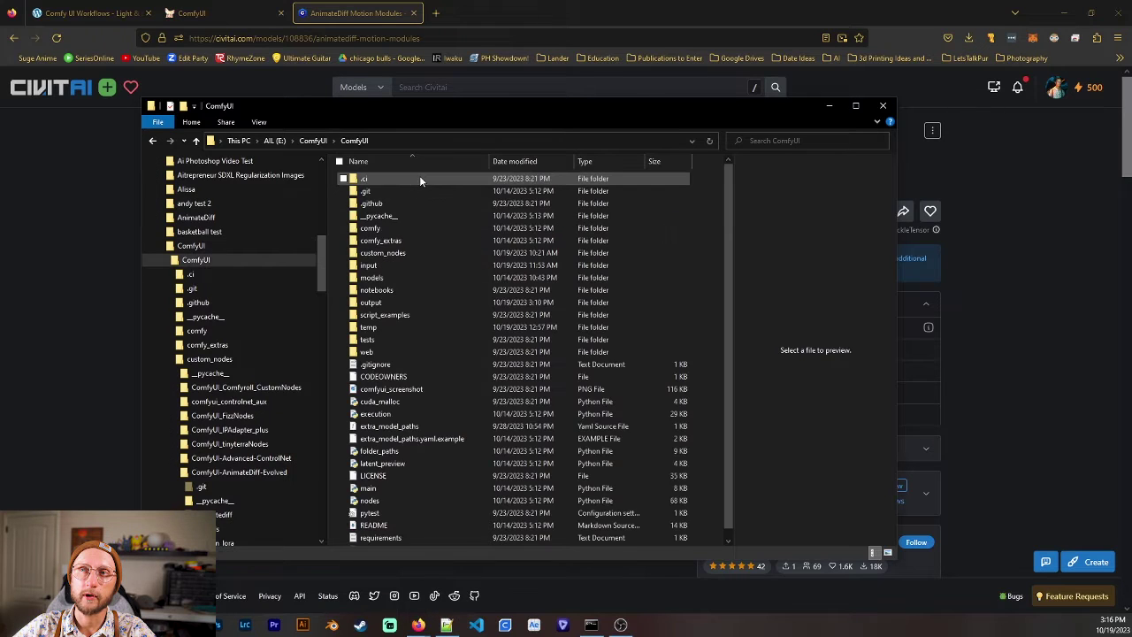
double_click(433, 252)
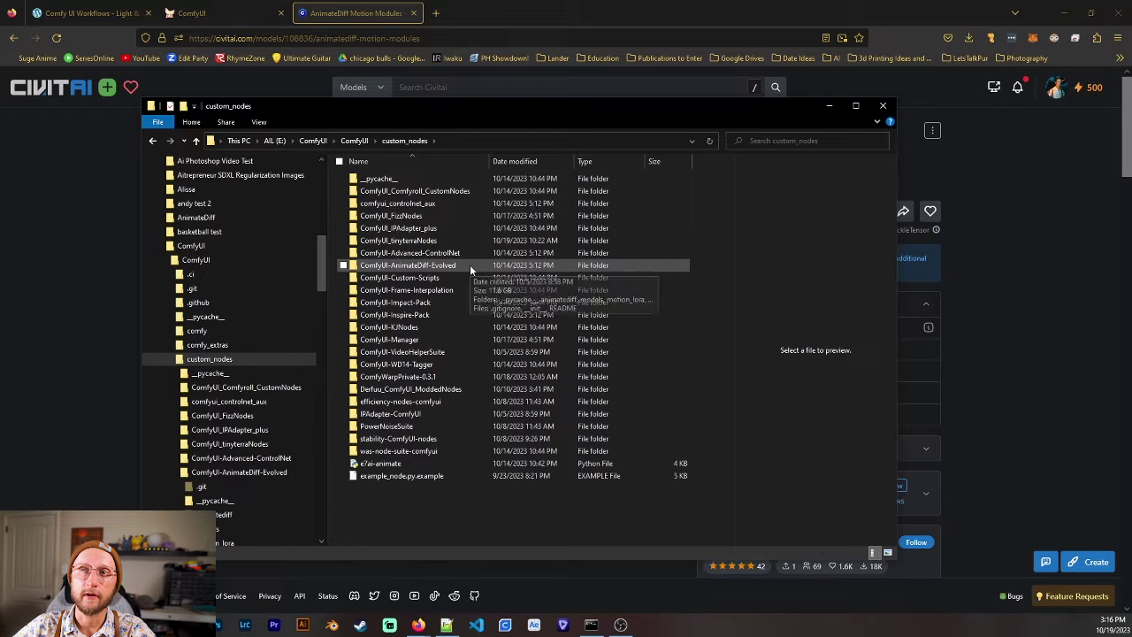
double_click(470, 264)
double_click(458, 215)
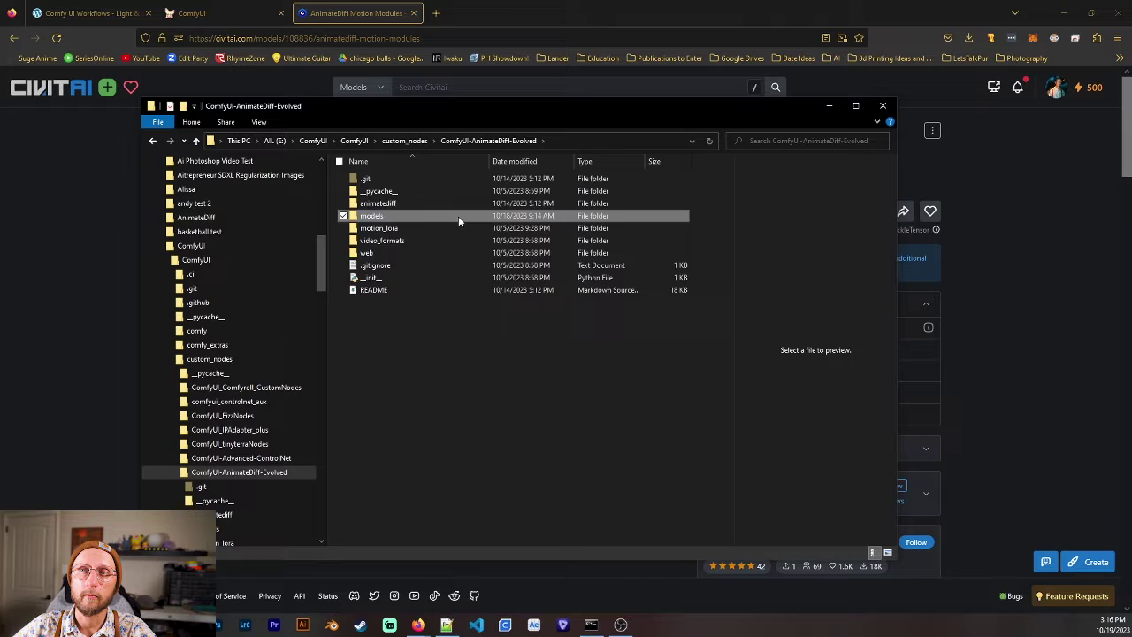
Check the motion_lora folder, then hide File Explorer to reveal the Civitai page
click(196, 142)
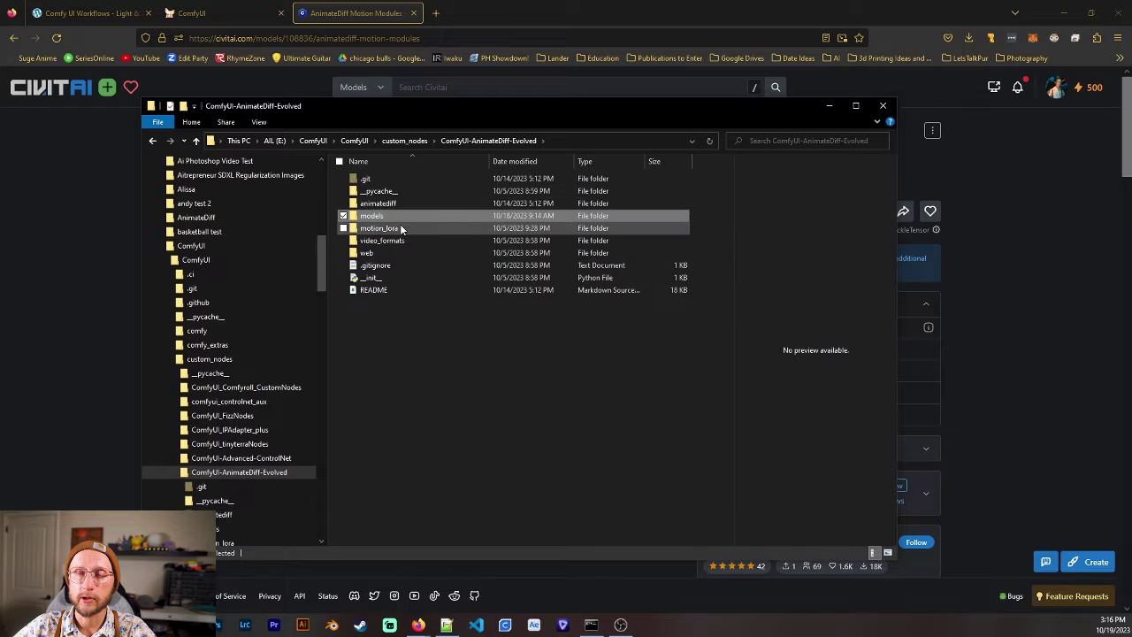
double_click(387, 231)
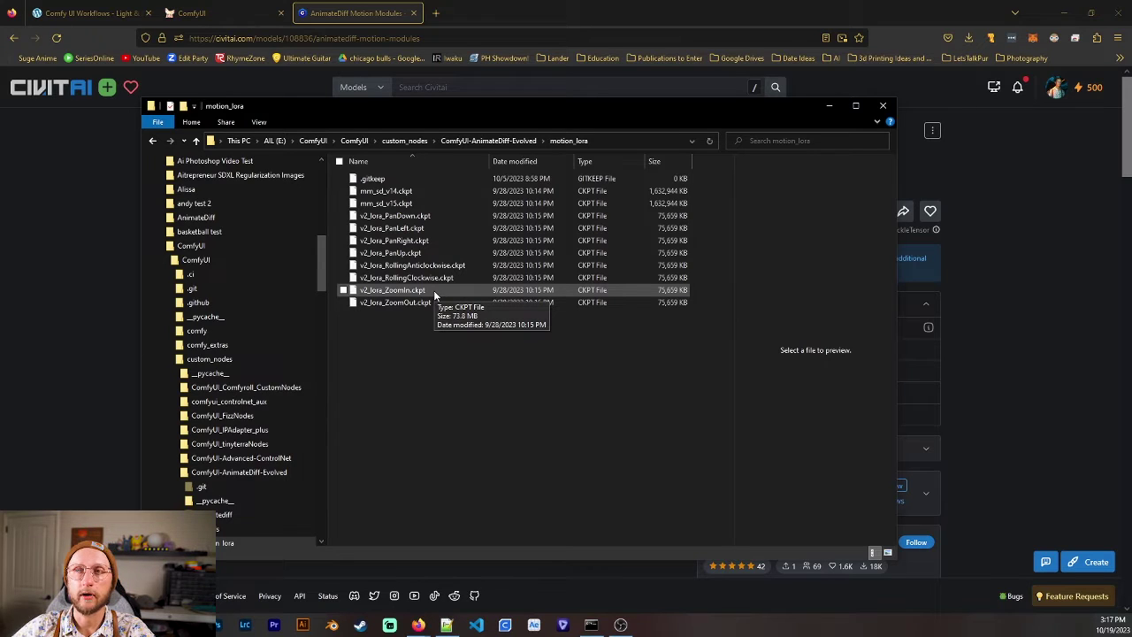
click(196, 141)
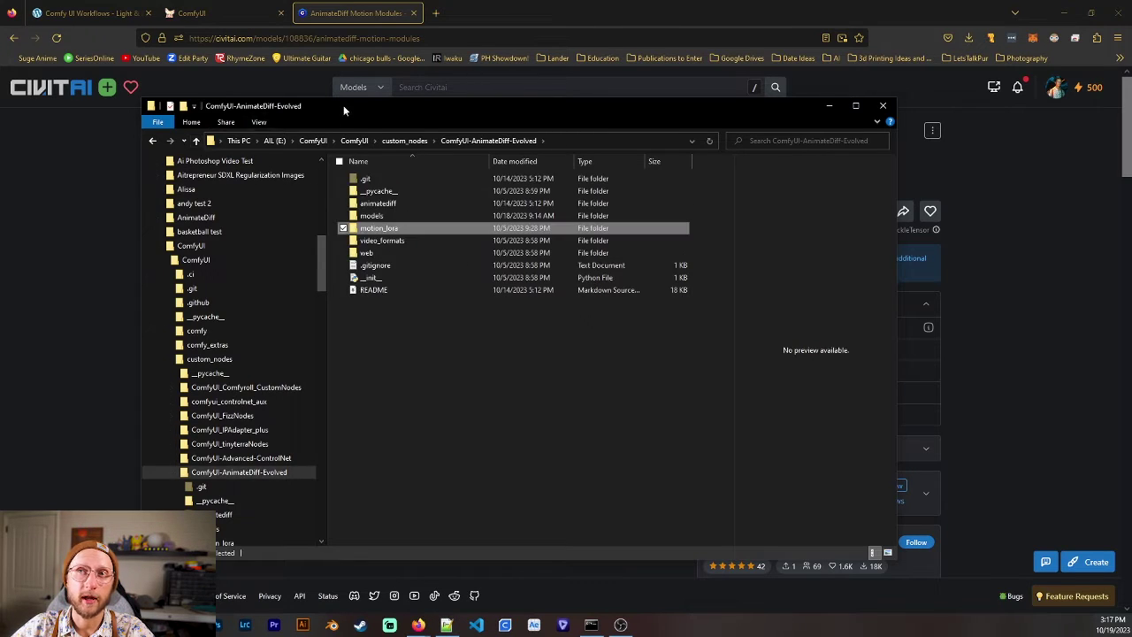
key(alt+Tab)
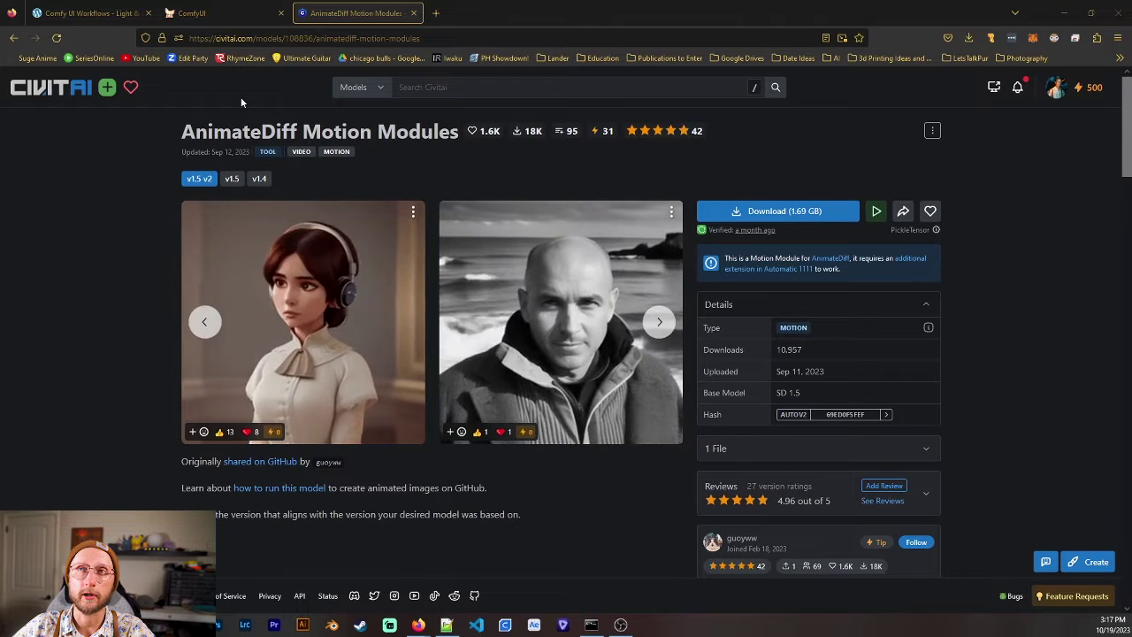
Zoom and pan the Txt 2 Vid graph over the AnimateDiff Loader, KSampler, Load Checkpoint and Prompt nodes
click(215, 20)
scroll(89, 279, up, 3)
drag(57, 145, 57, 240)
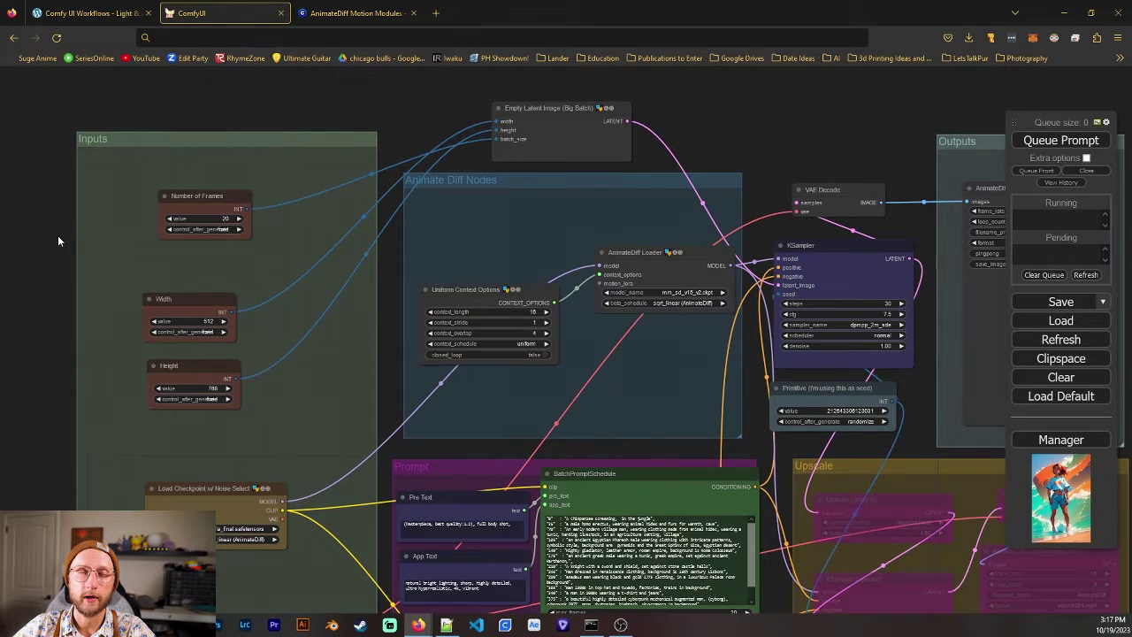
scroll(58, 235, up, 2)
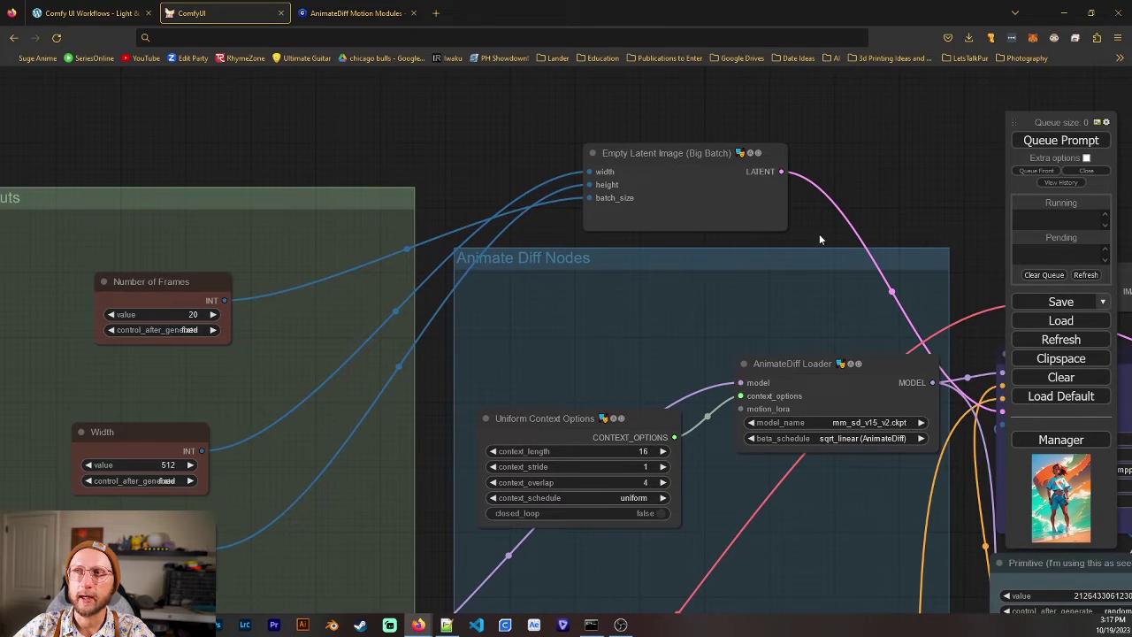
drag(819, 234, 552, 191)
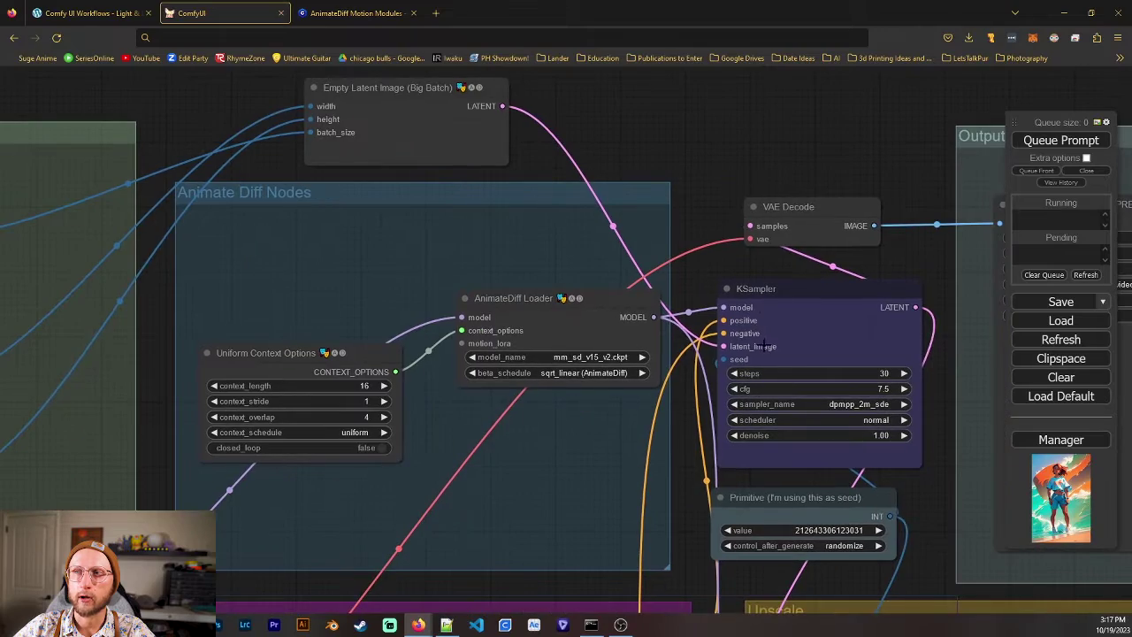
drag(143, 294, 292, 116)
drag(283, 416, 325, 235)
drag(310, 295, 418, 205)
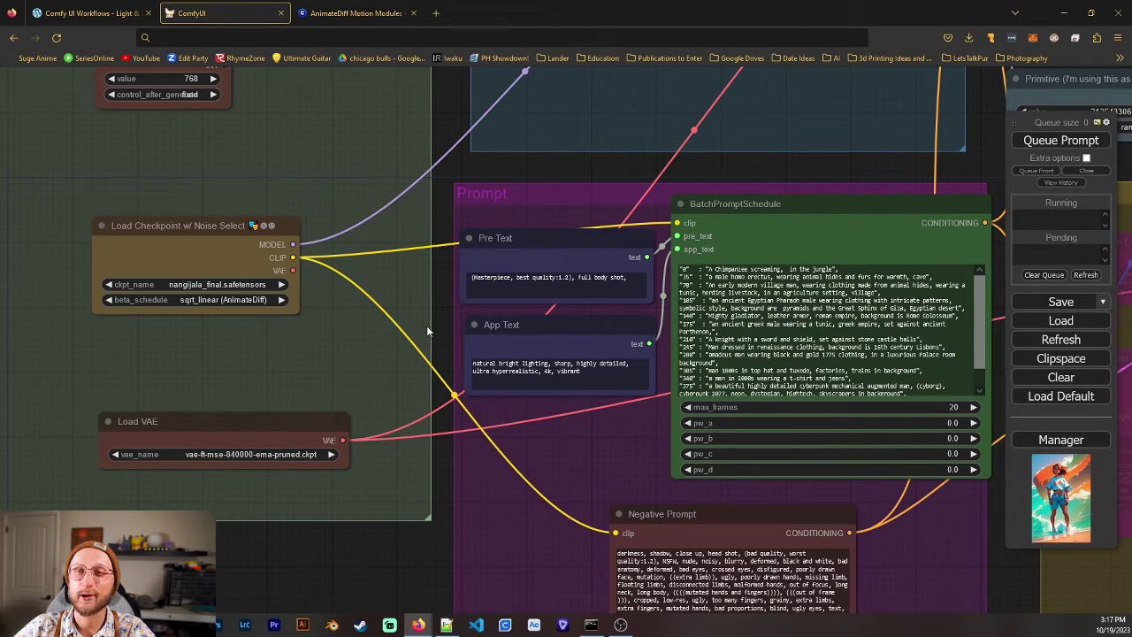
Pan past the Width, Height, AnimateDiff Loader and Number of Frames nodes to the Prompt group
drag(419, 317, 203, 256)
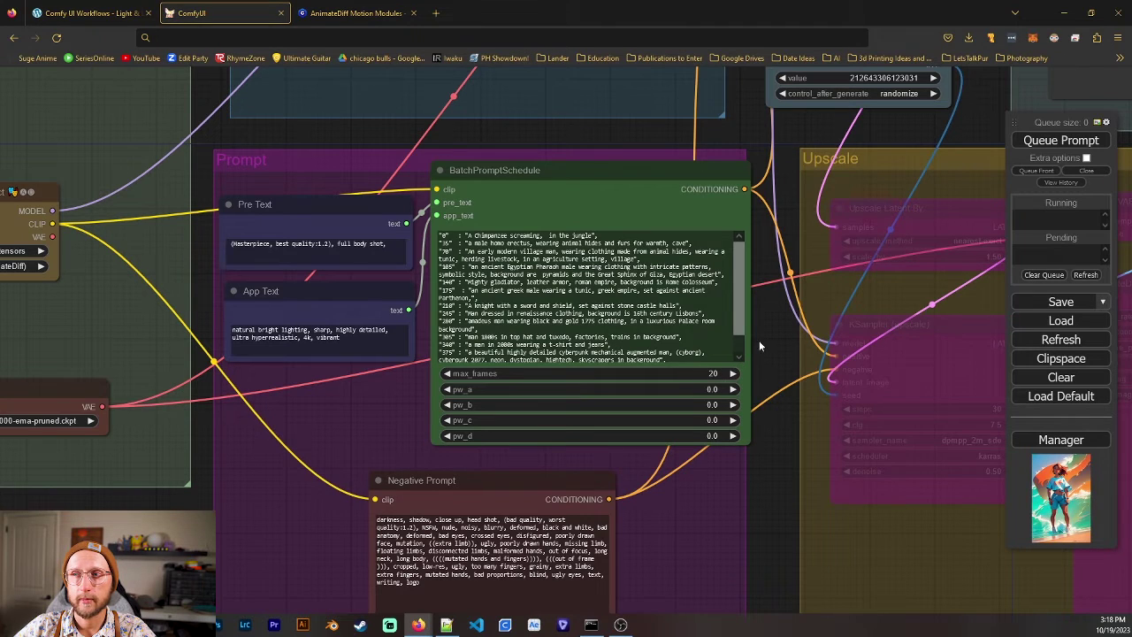
drag(451, 151, 619, 310)
drag(408, 185, 537, 312)
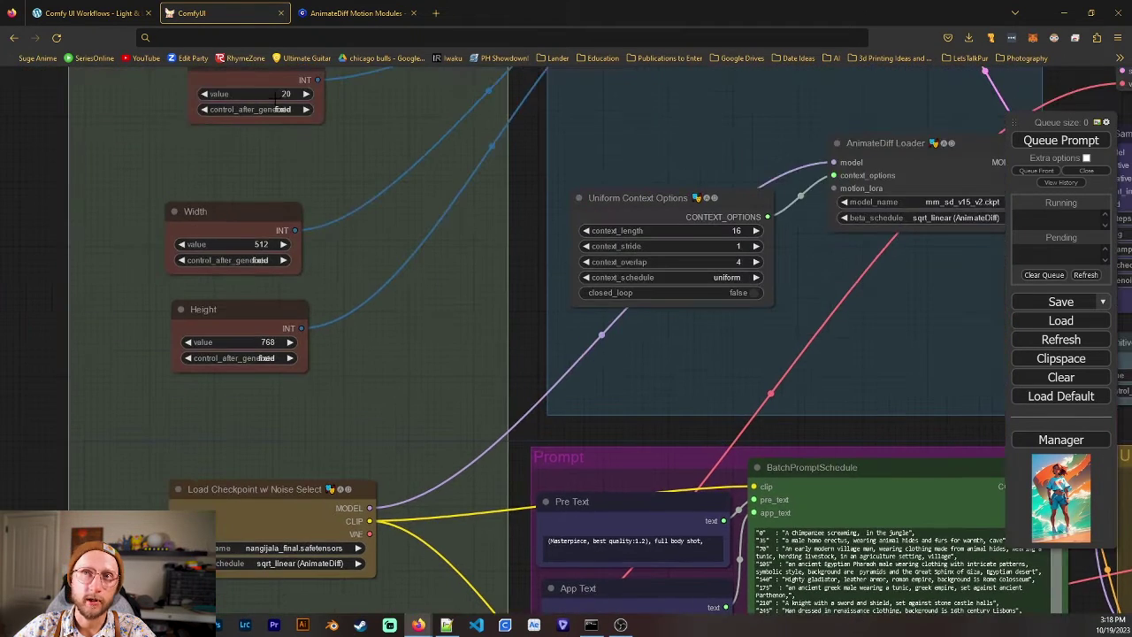
drag(530, 357, 540, 408)
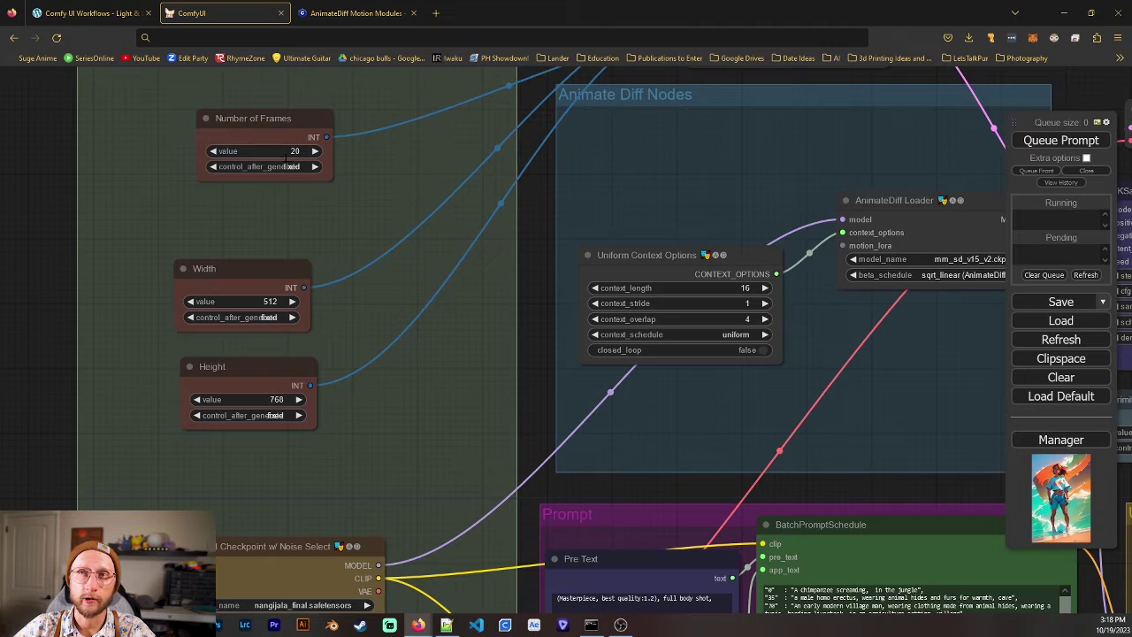
drag(646, 484, 229, 134)
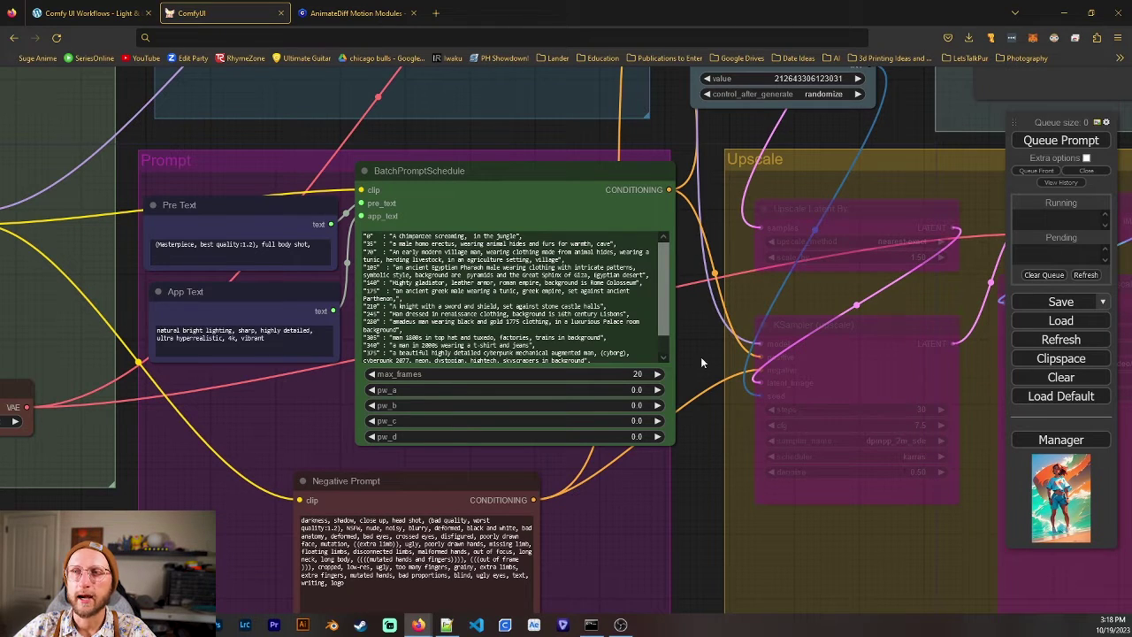
drag(697, 353, 708, 357)
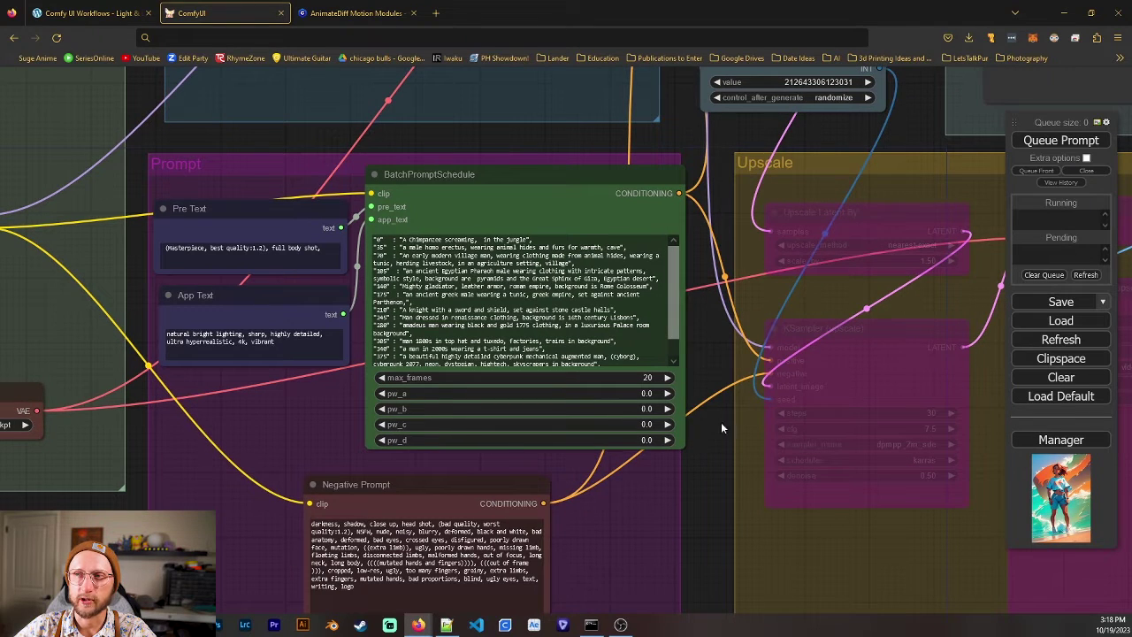
drag(718, 426, 714, 326)
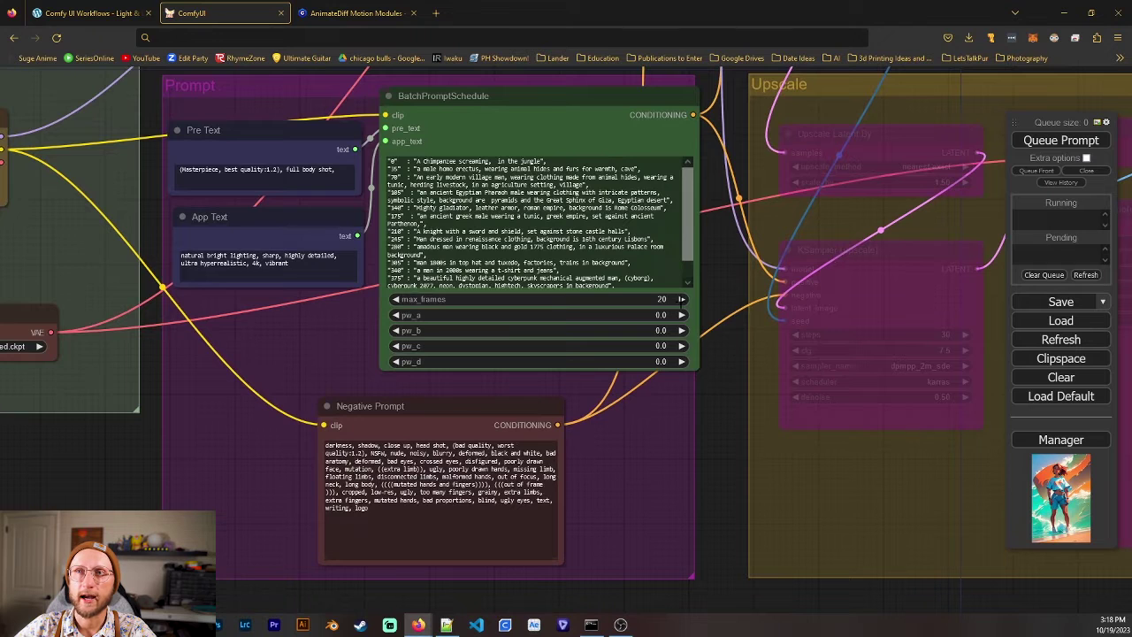
Scroll through the BatchPromptSchedule prompts, then pan over to the AnimateDiff nodes and KSampler
drag(727, 295, 746, 351)
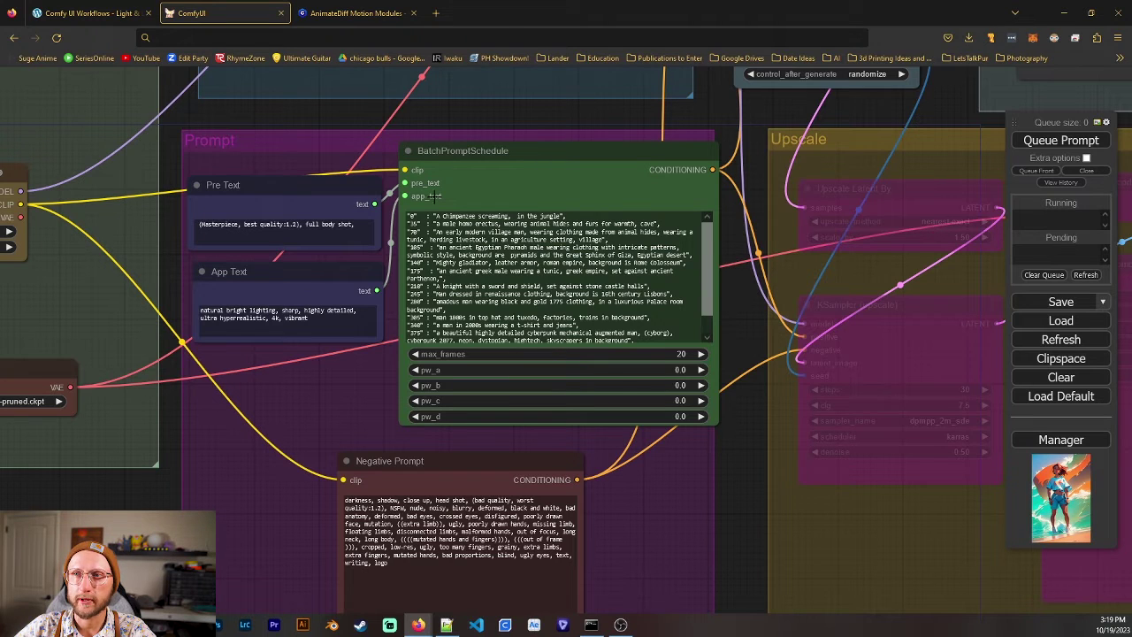
scroll(558, 276, down, 1)
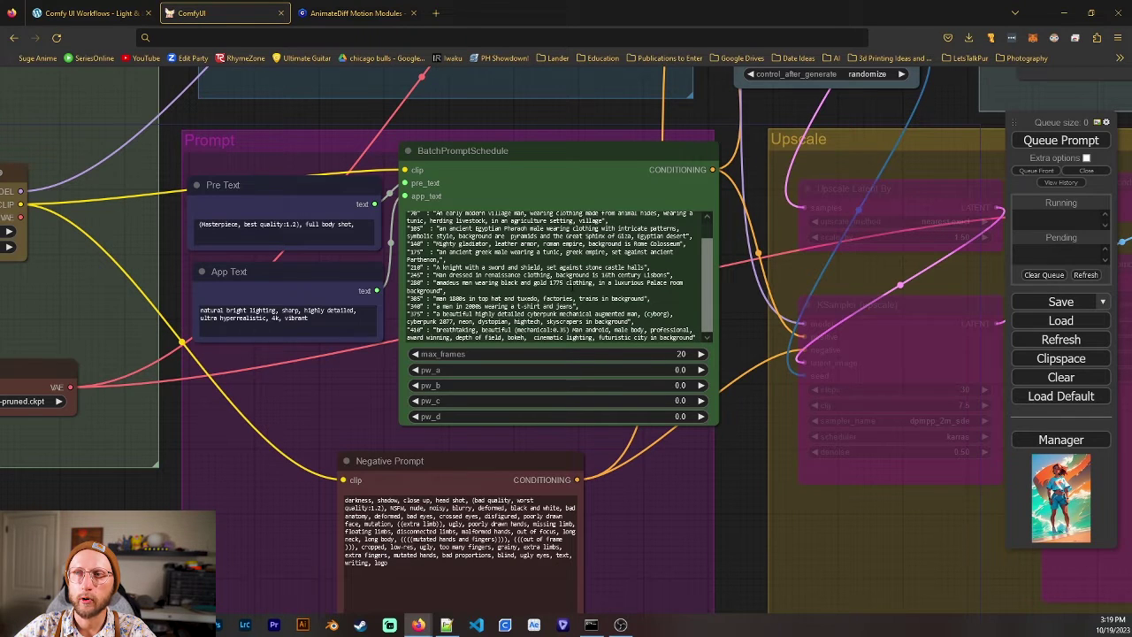
scroll(559, 274, up, 1)
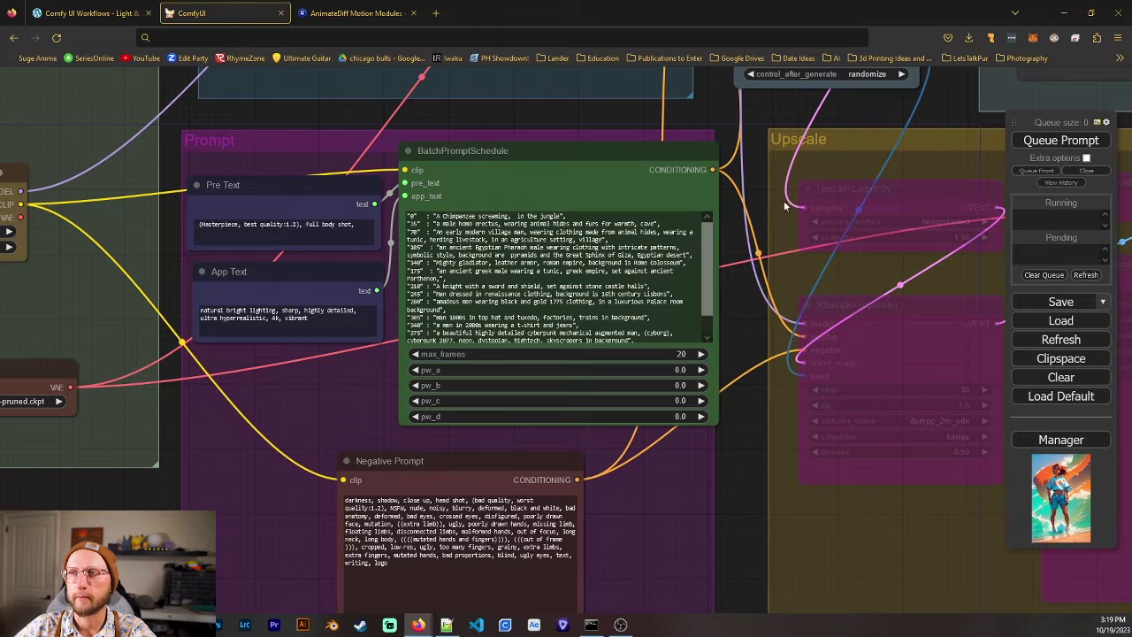
drag(753, 167, 571, 567)
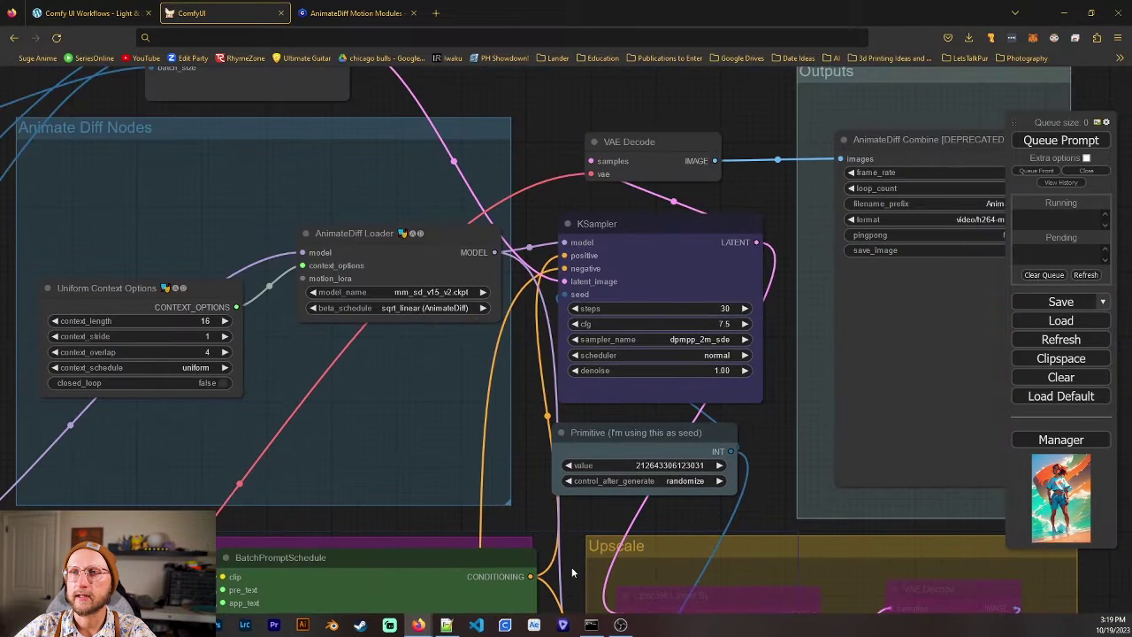
Nudge the Uniform Context Options and AnimateDiff Loader nodes and check the available motion models
drag(399, 525, 485, 525)
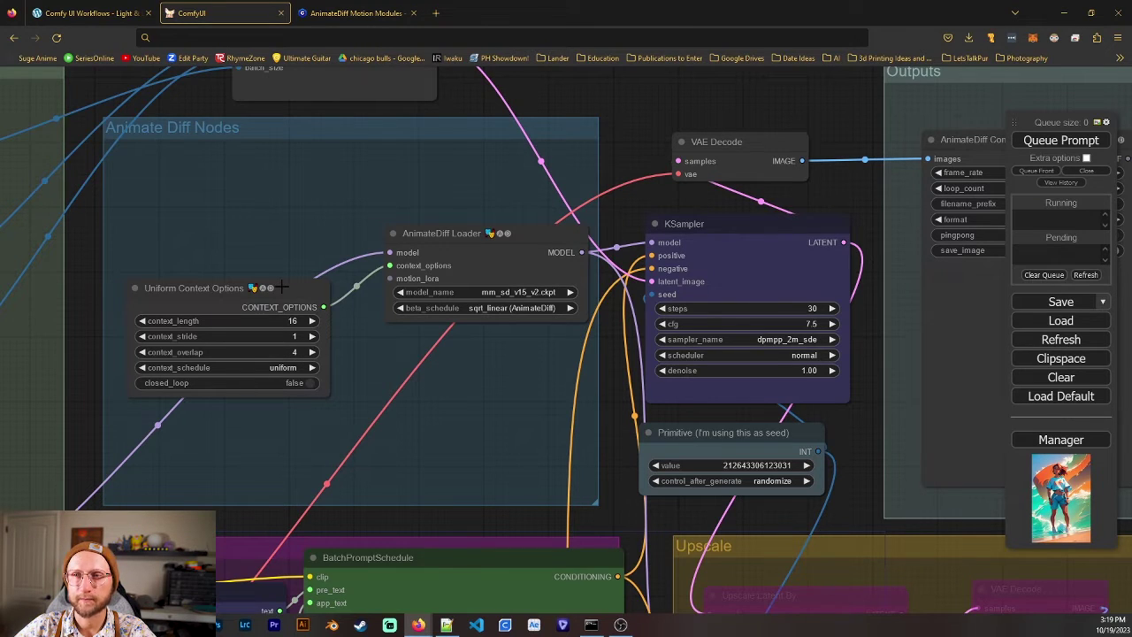
drag(282, 287, 278, 274)
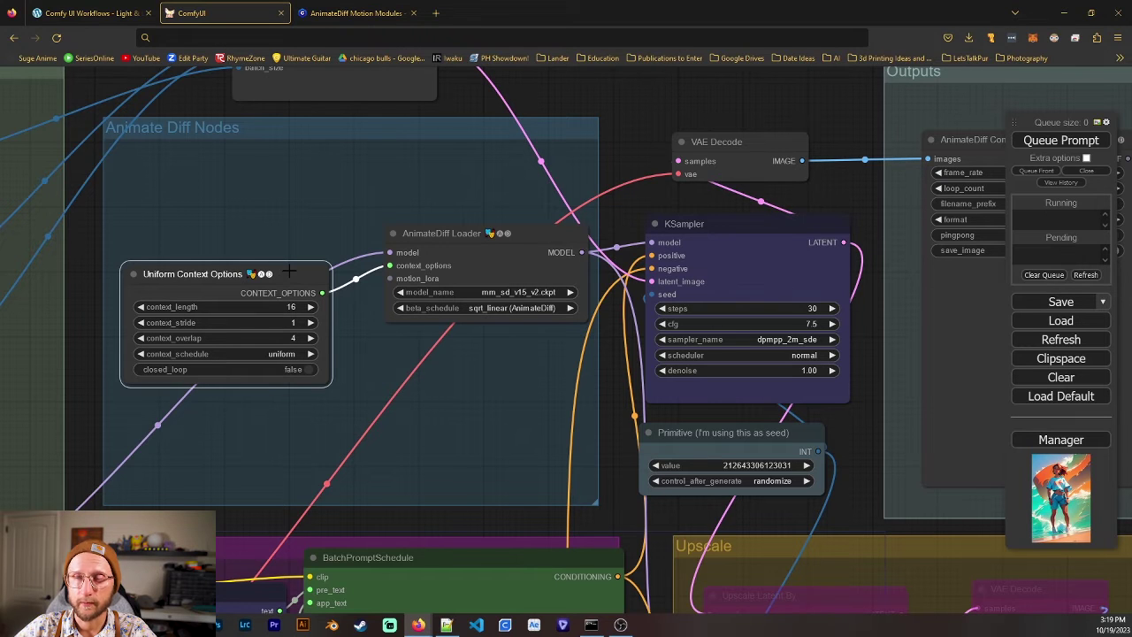
mouse_move(528, 238)
mouse_down()
mouse_move(502, 239)
mouse_move(514, 239)
mouse_up()
click(520, 297)
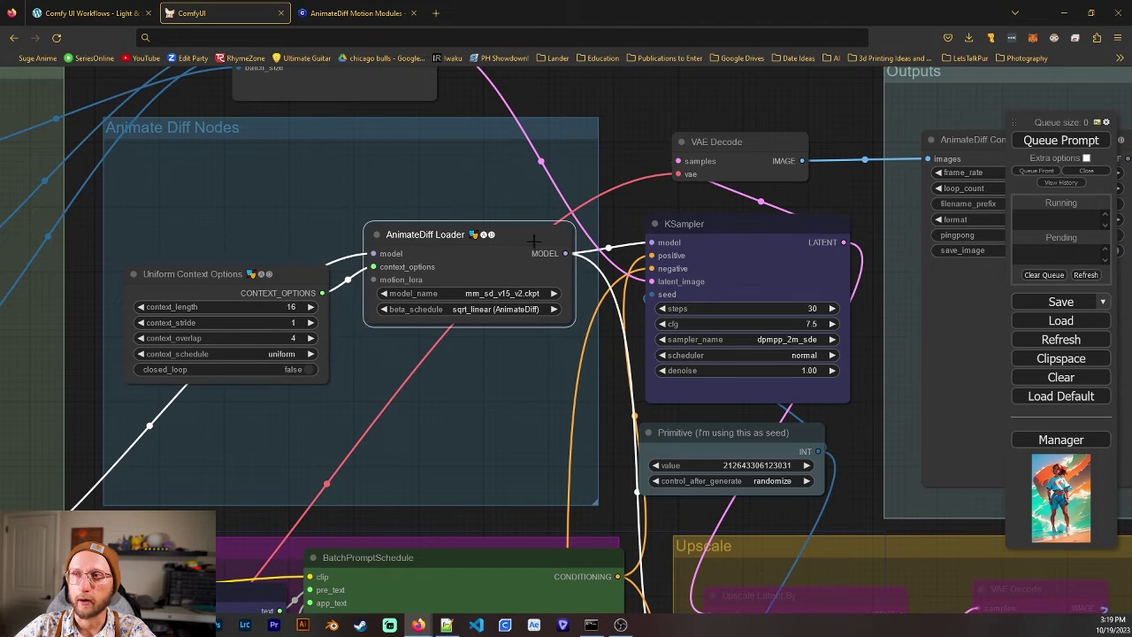
Bring AnimateDiff Combine fully into view and shift the seed Primitive node slightly right
drag(691, 209, 493, 212)
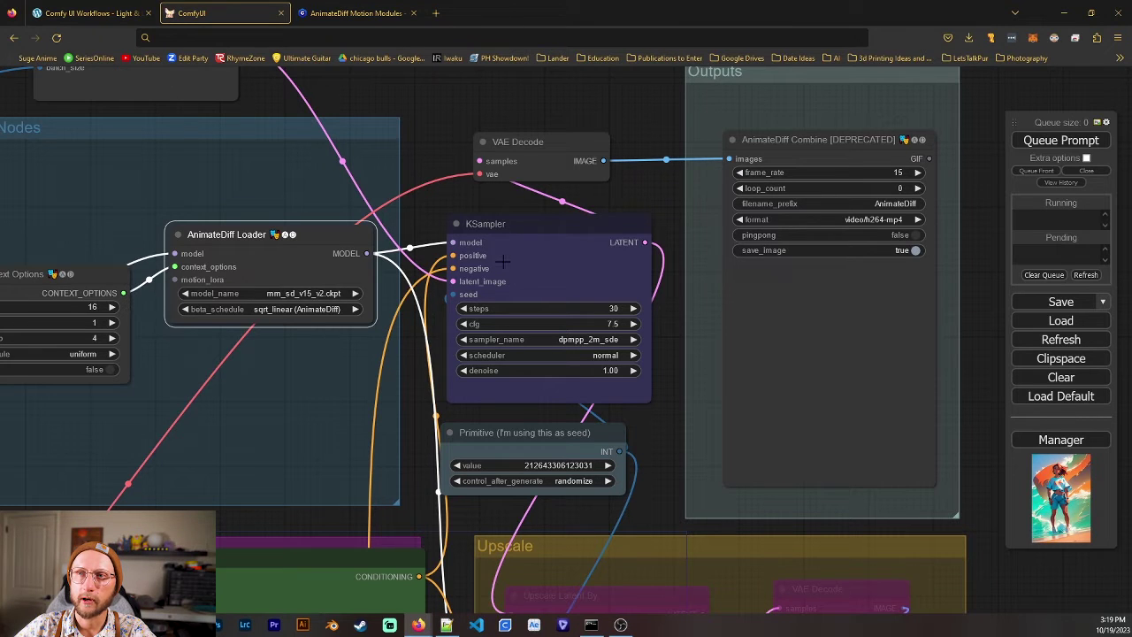
click(531, 244)
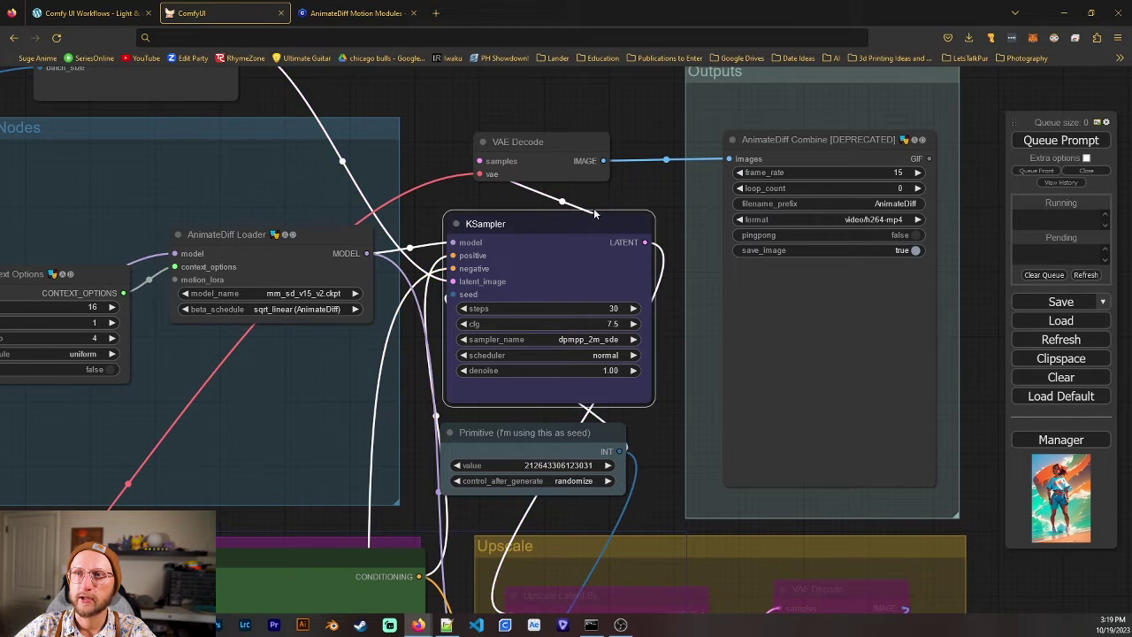
mouse_move(504, 433)
mouse_down()
mouse_move(476, 431)
mouse_move(523, 432)
mouse_up()
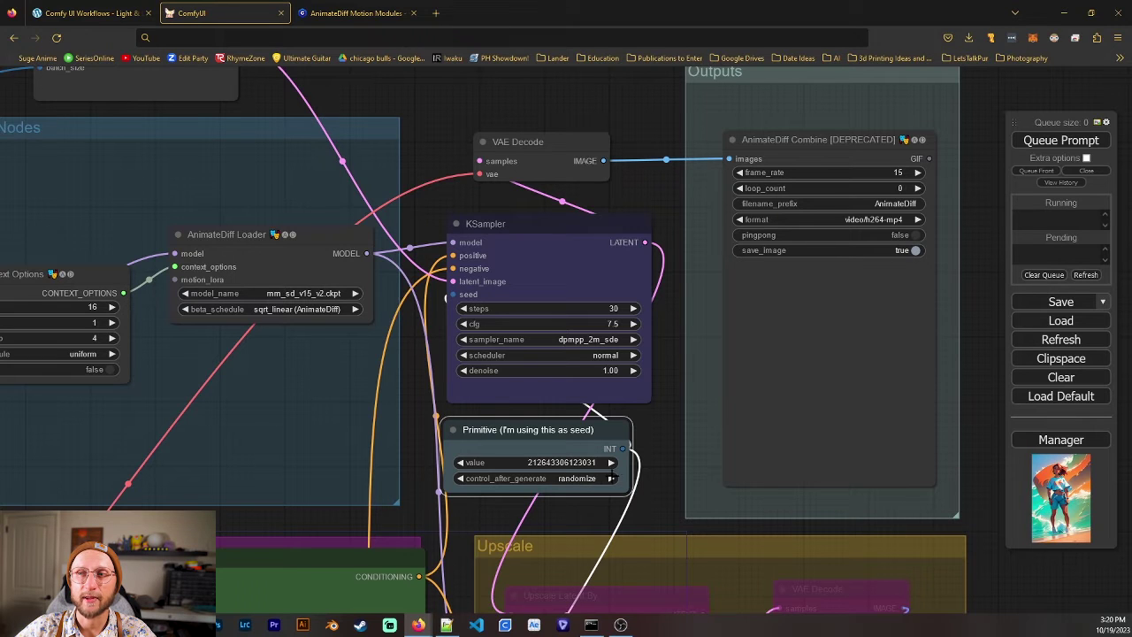
click(598, 476)
click(615, 475)
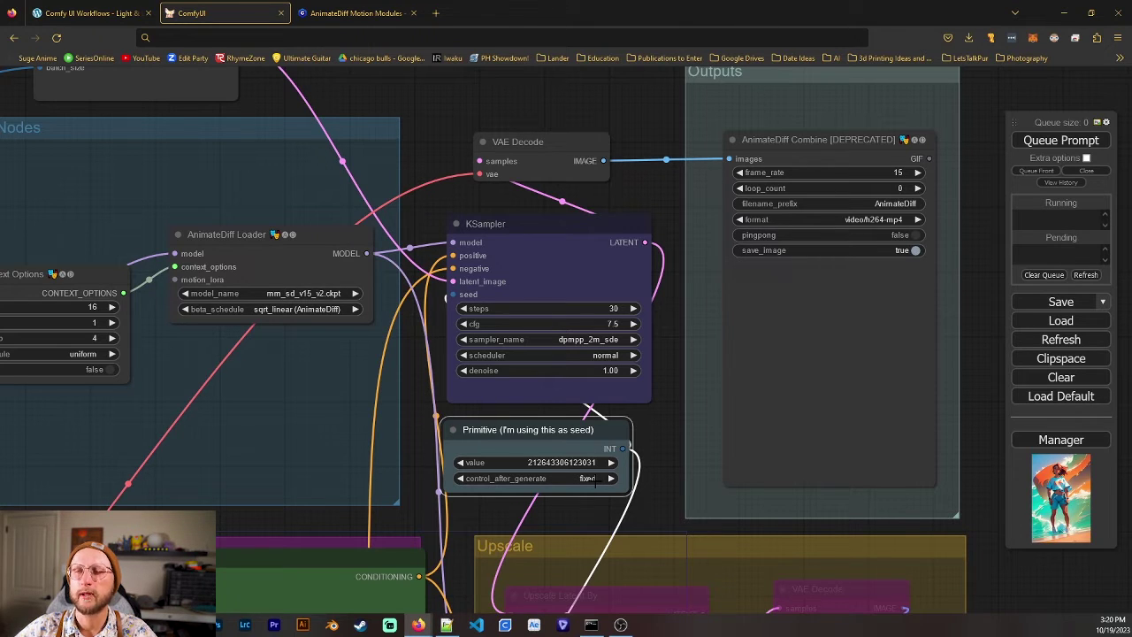
click(595, 479)
click(610, 513)
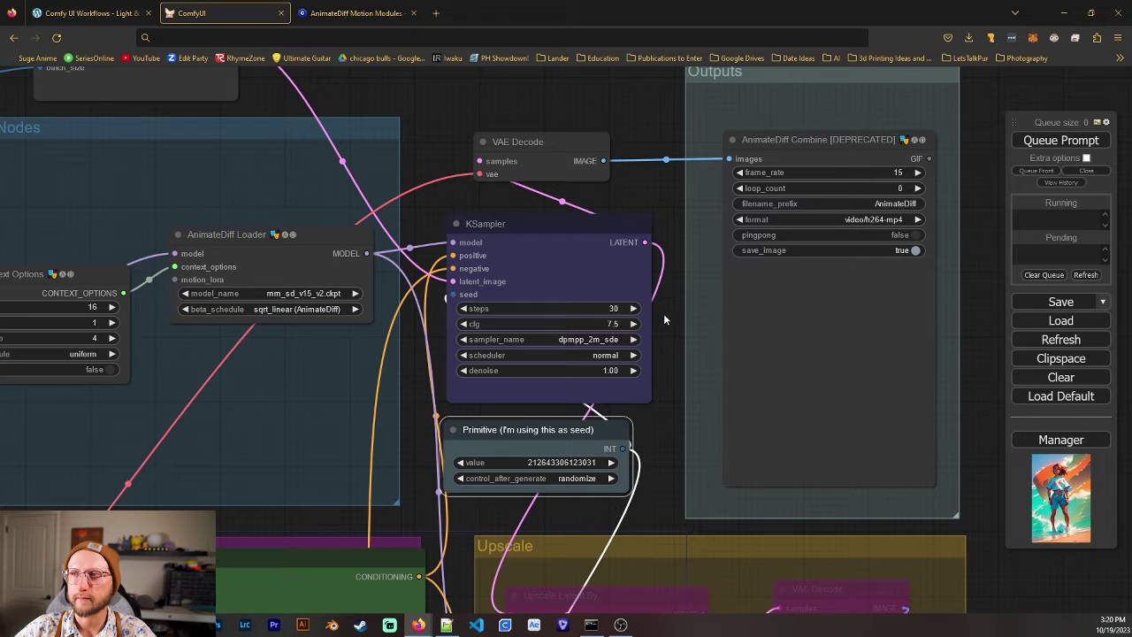
drag(667, 313, 646, 369)
drag(651, 460, 608, 431)
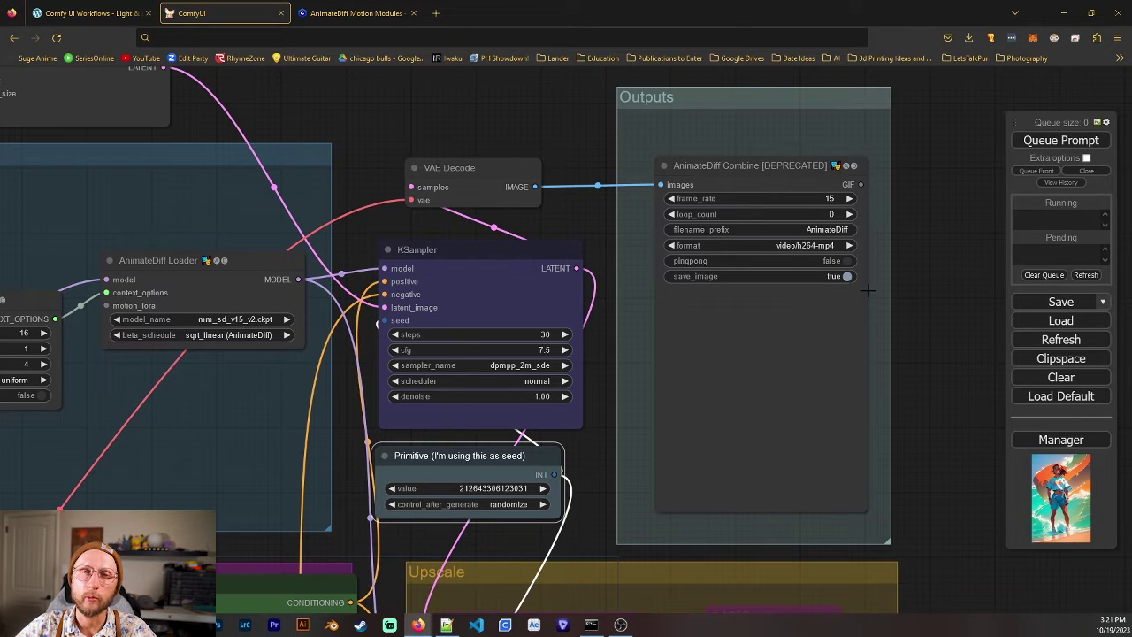
Pan between the Outputs group and KSampler, ending on the purple bypassed Upscale group
drag(924, 437, 910, 351)
scroll(899, 335, down, 2)
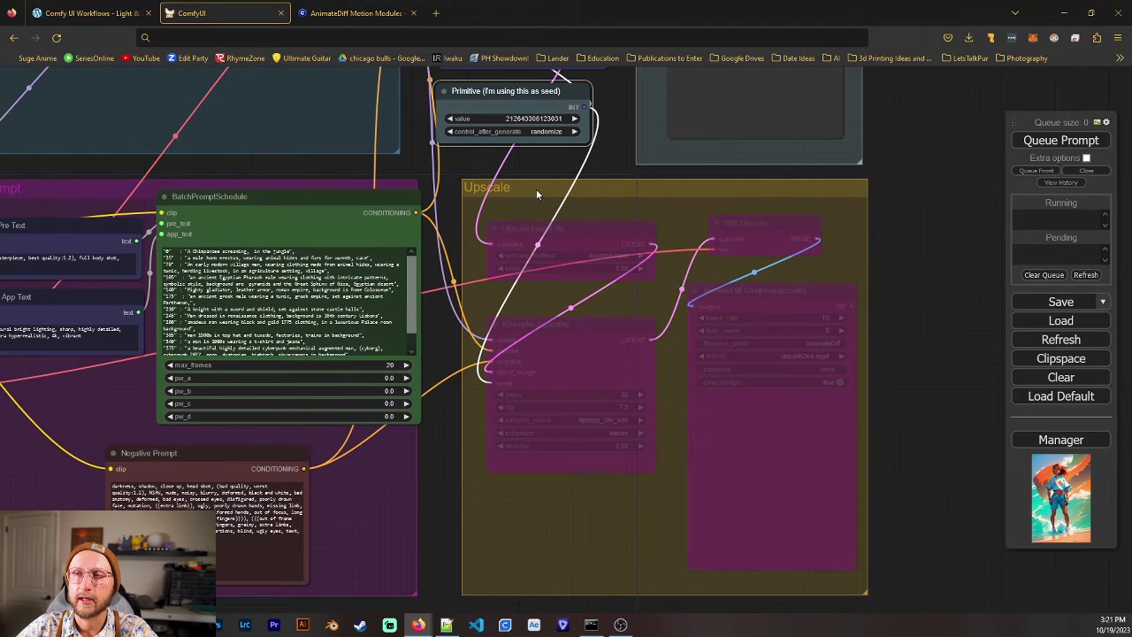
drag(920, 227, 882, 328)
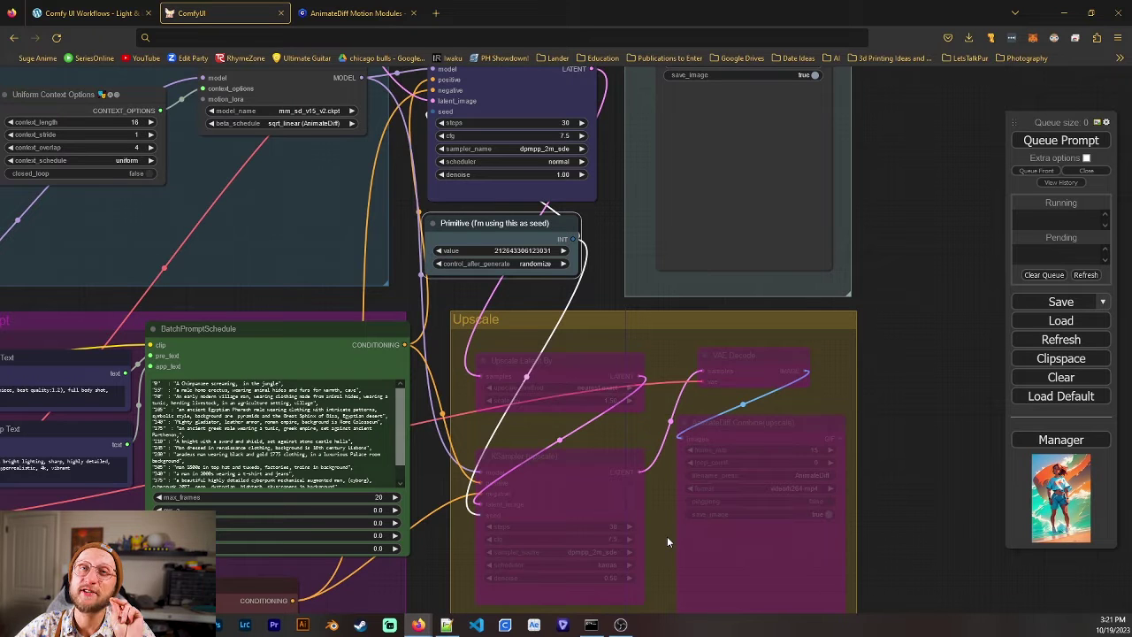
drag(908, 479, 859, 357)
drag(766, 372, 887, 572)
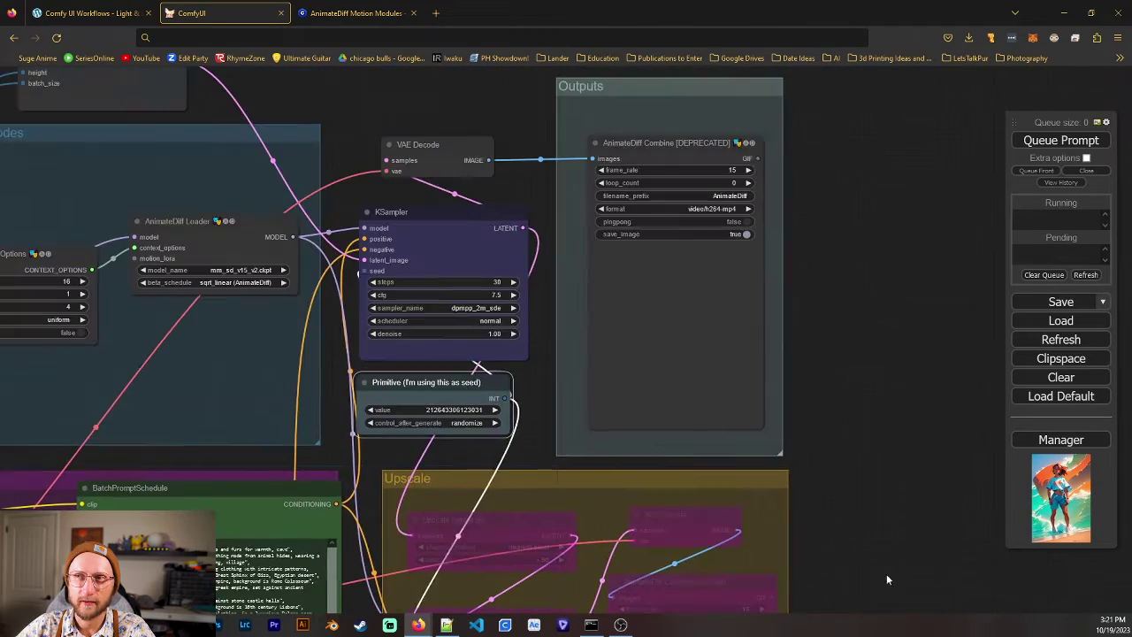
drag(782, 450, 844, 575)
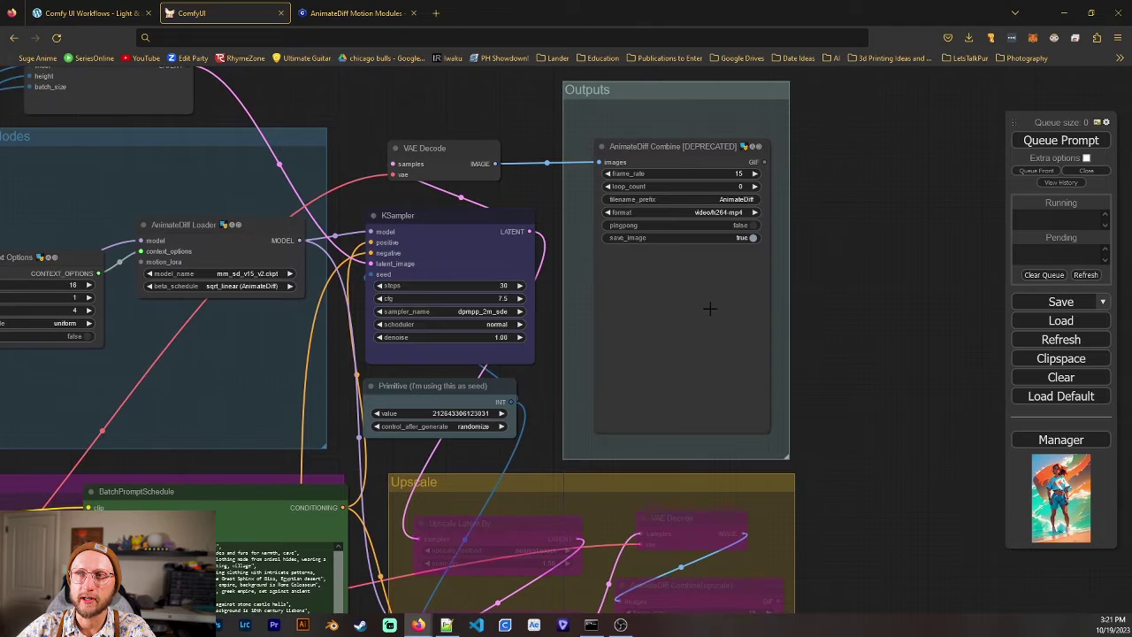
drag(796, 414, 856, 288)
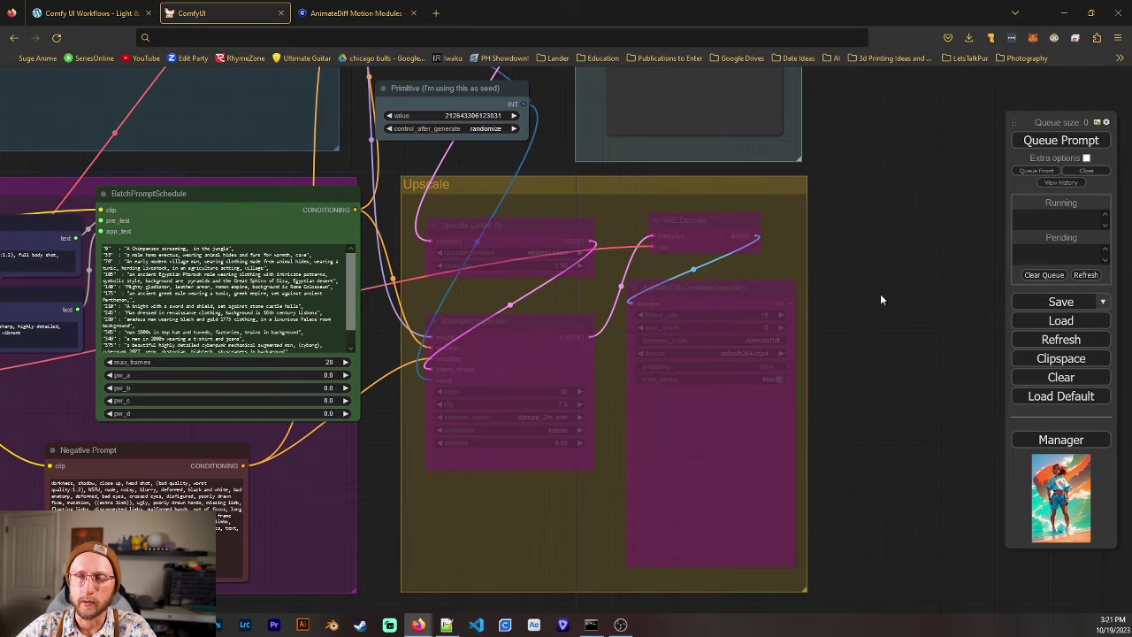
drag(872, 270, 610, 223)
From the Upscale group's context menu, un-mute its nodes, mute them, then un-mute them again
right_click(453, 189)
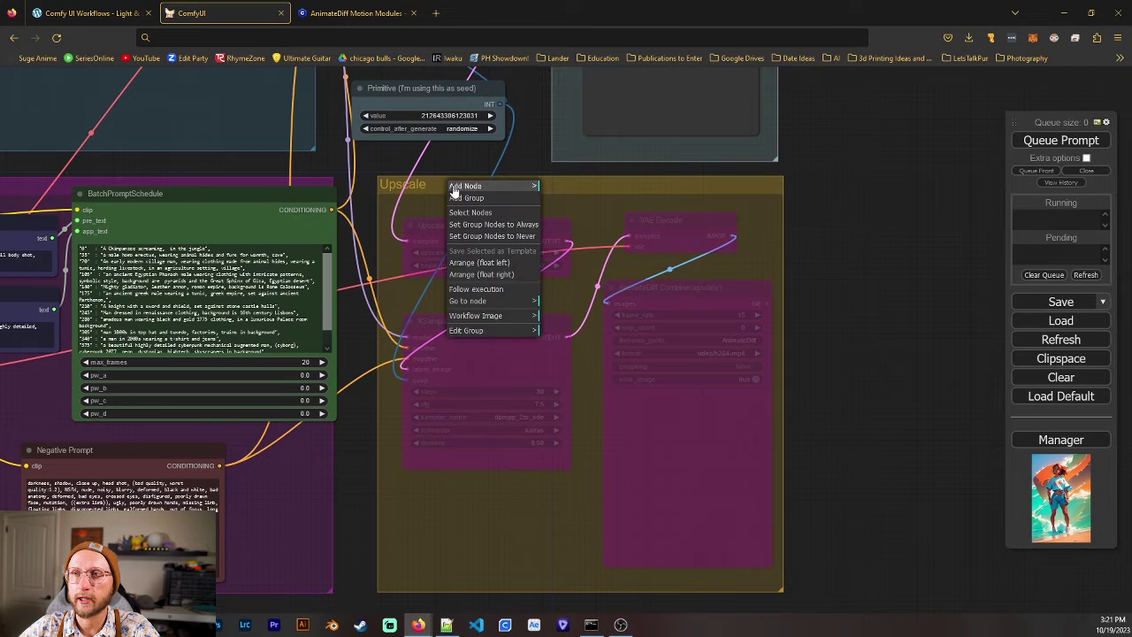
click(513, 227)
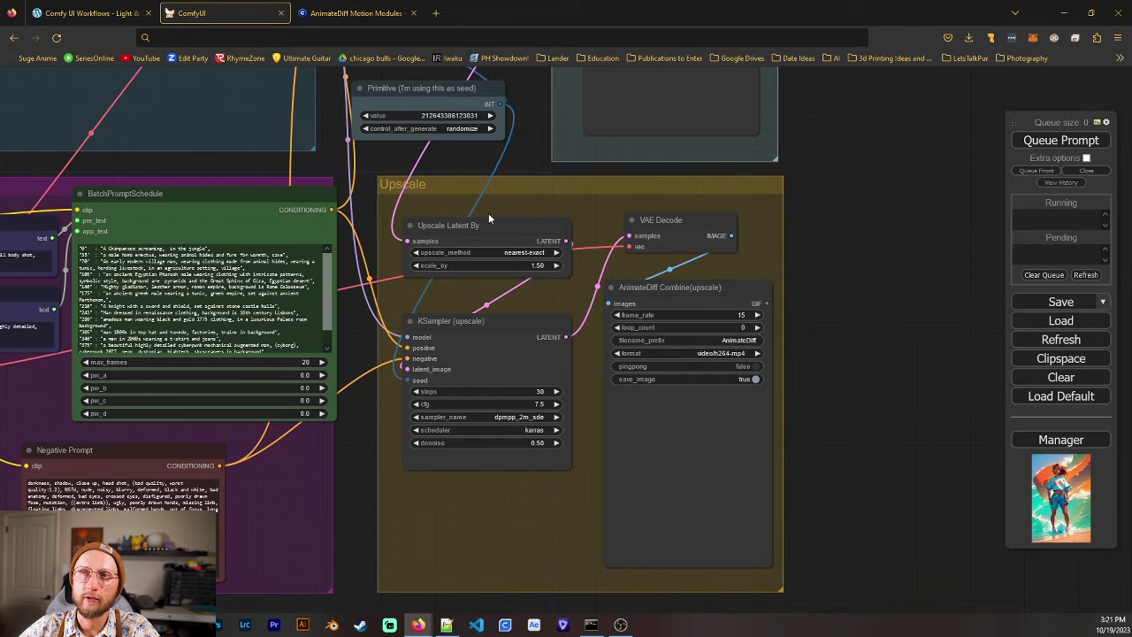
right_click(506, 189)
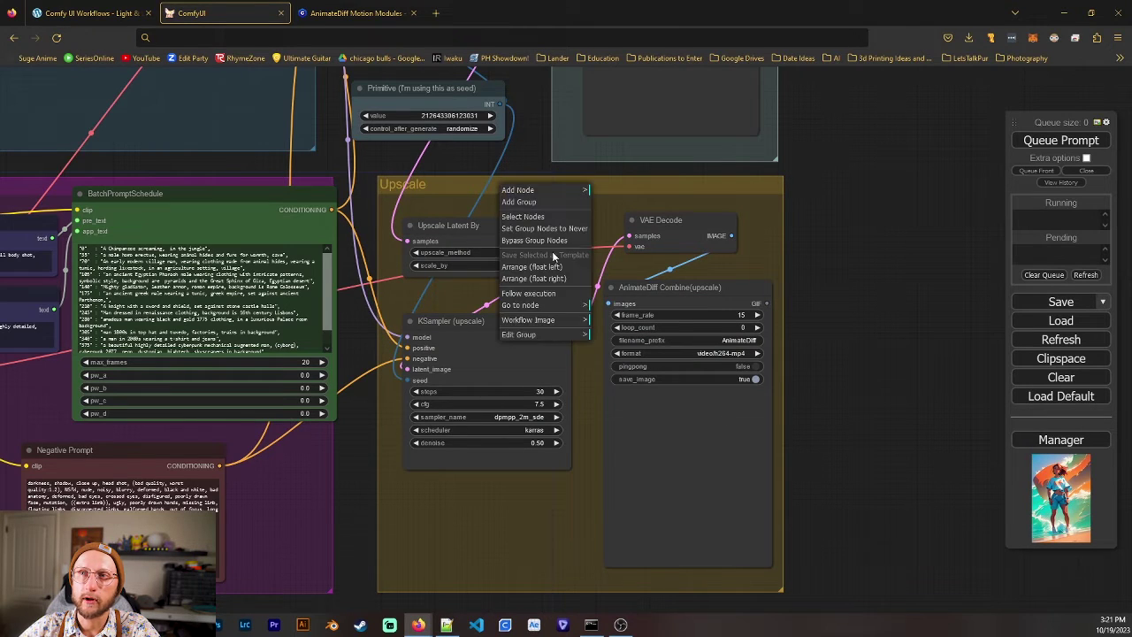
click(570, 228)
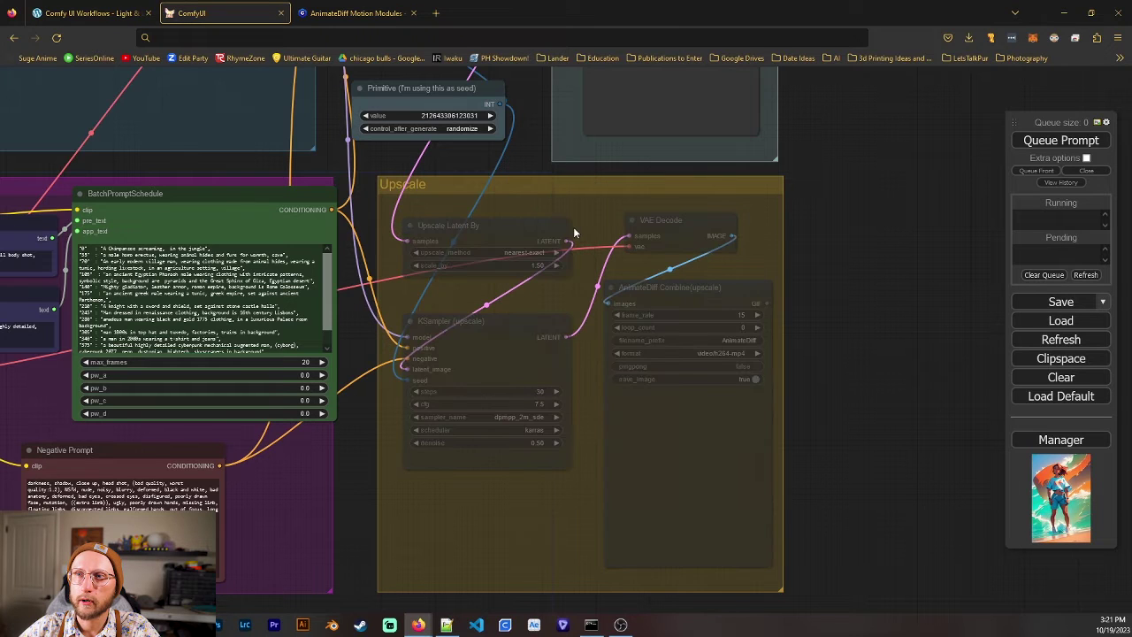
right_click(497, 191)
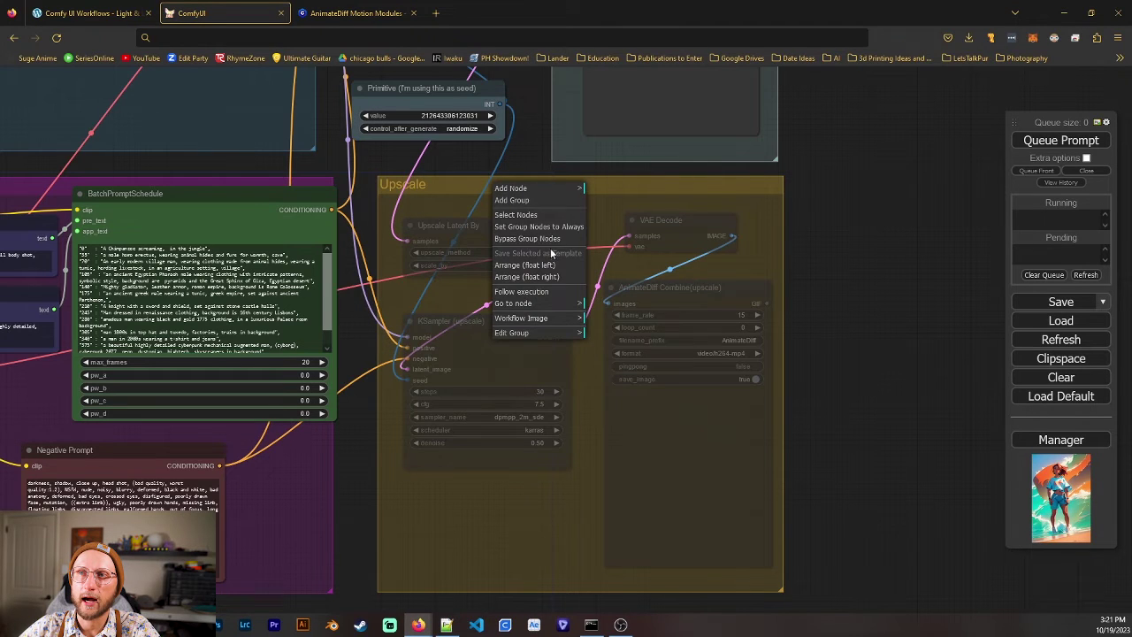
click(555, 228)
Select the four Upscale nodes and toggle bypass twice with Ctrl+B, leaving them active
shift+click(527, 228)
shift+click(500, 342)
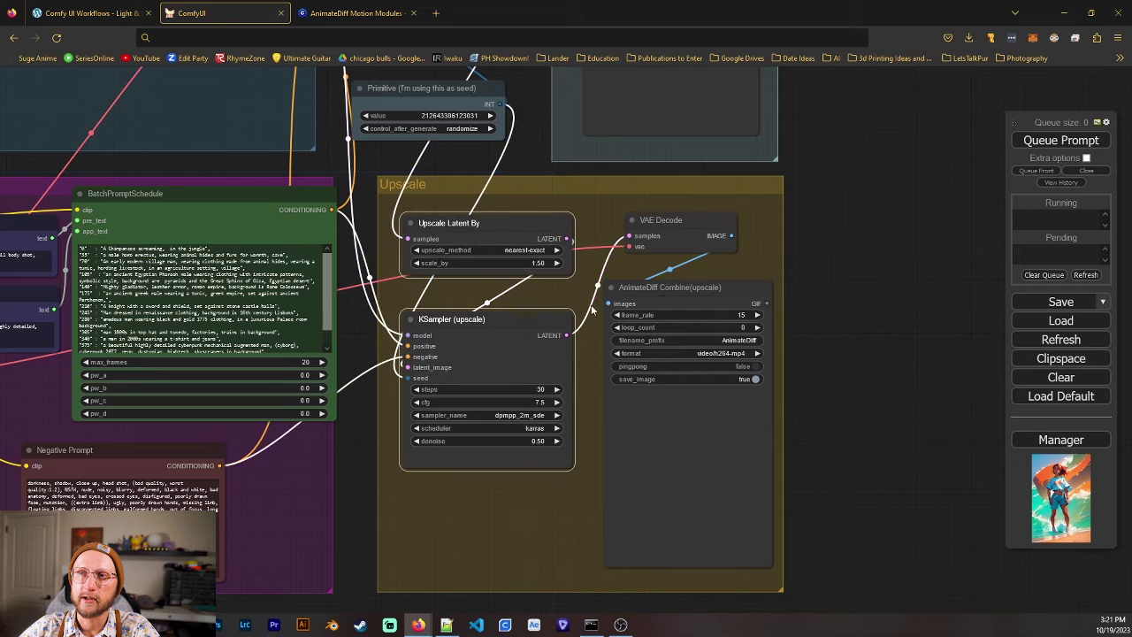
shift+click(680, 294)
shift+click(683, 225)
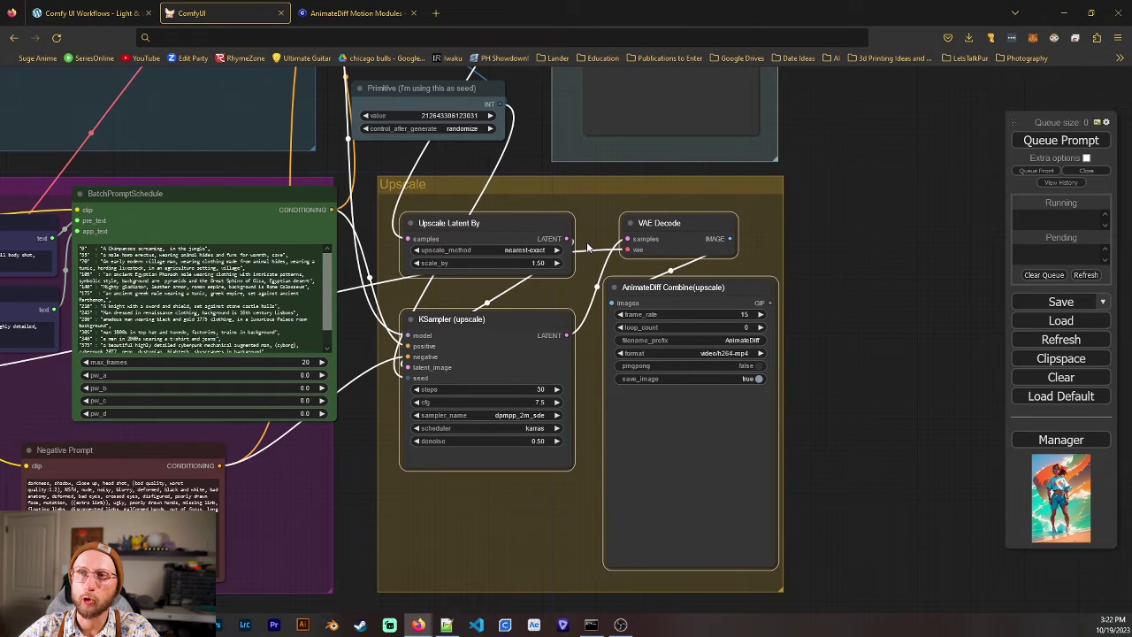
key(ctrl+b)
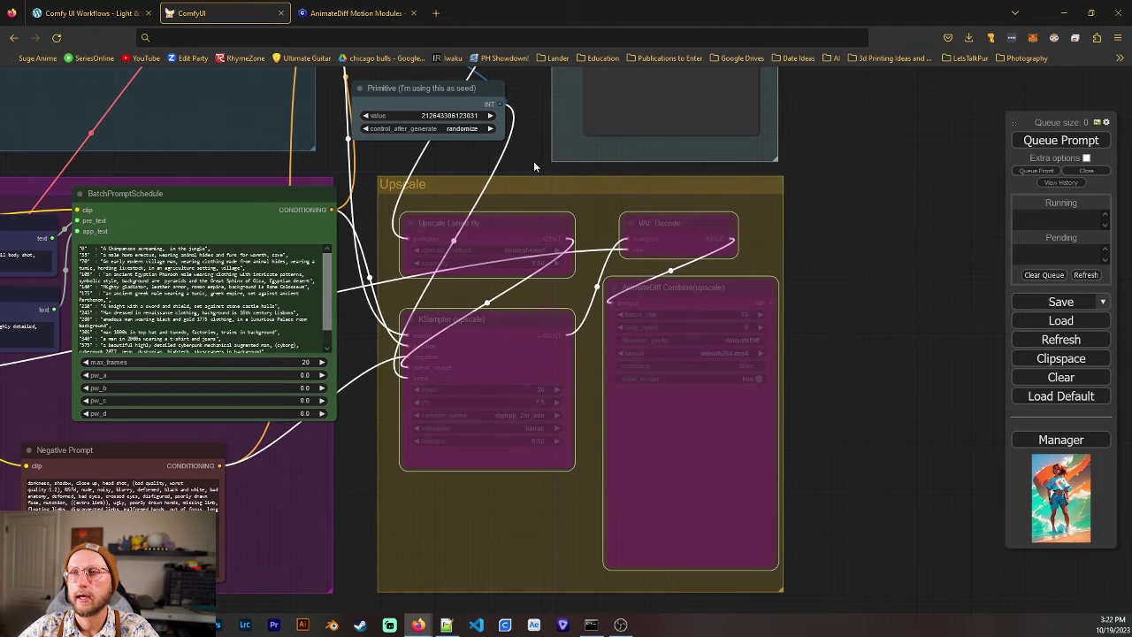
drag(533, 162, 588, 191)
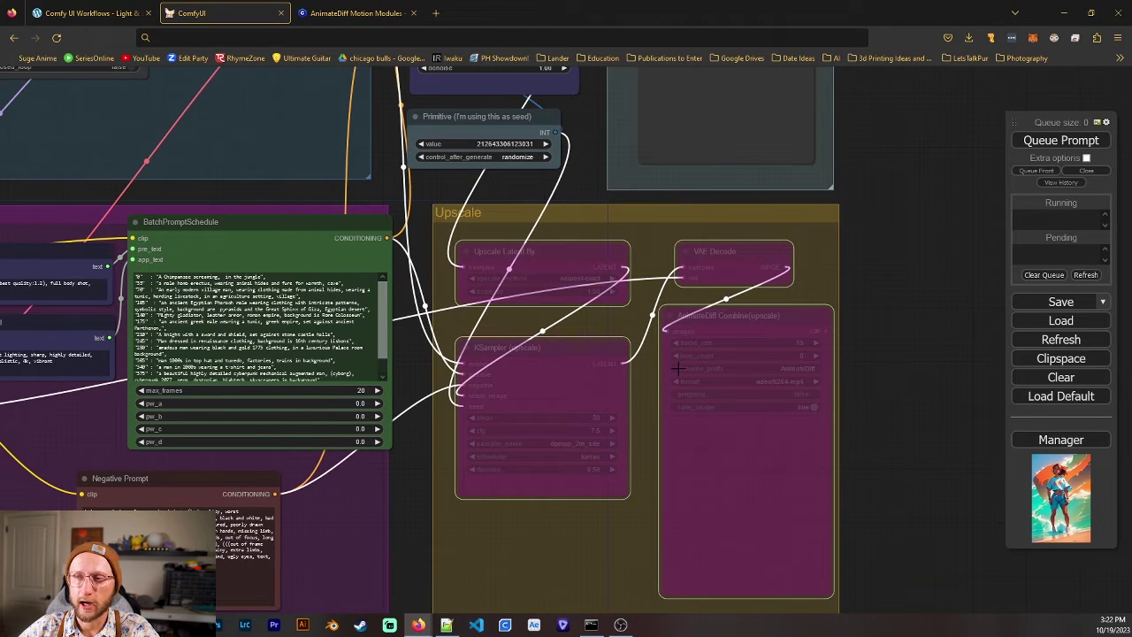
key(ctrl+b)
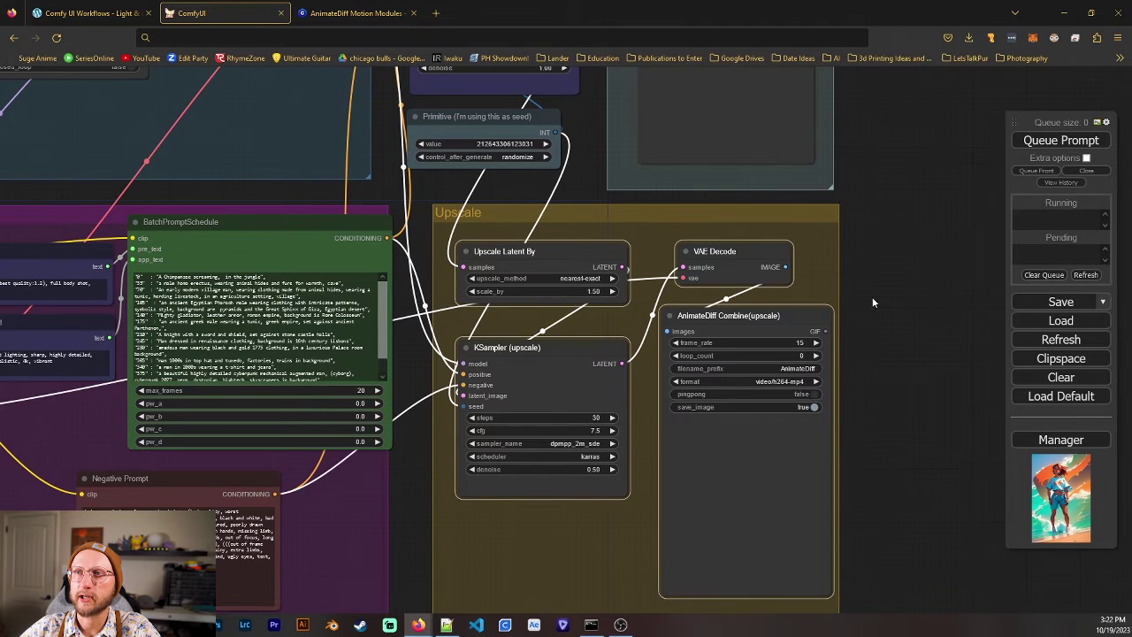
drag(872, 295, 850, 385)
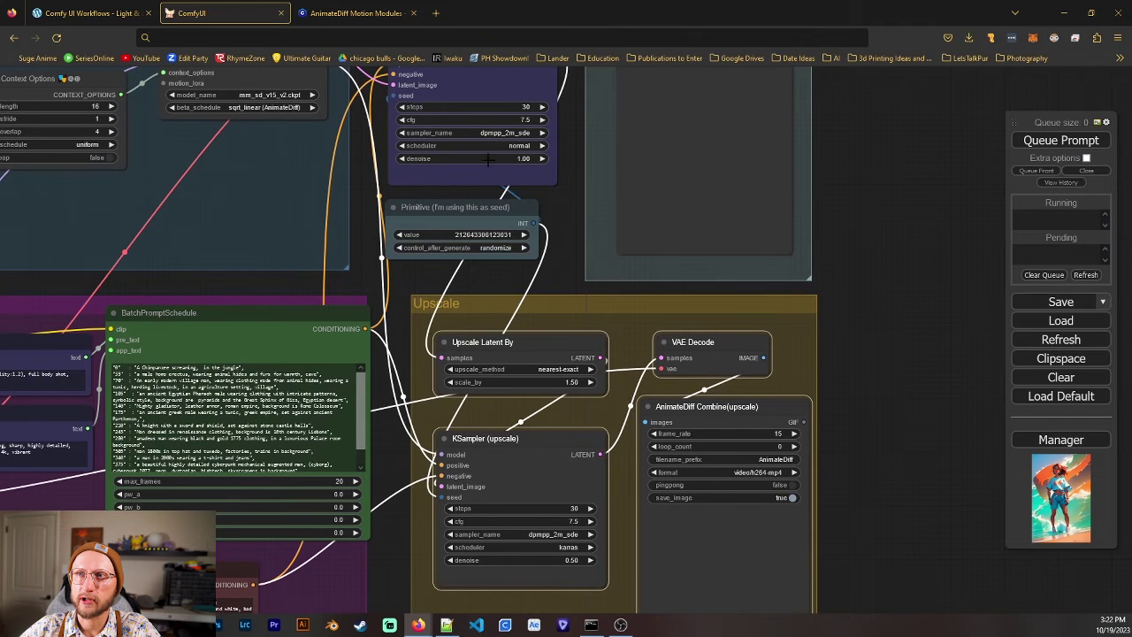
drag(895, 541, 908, 522)
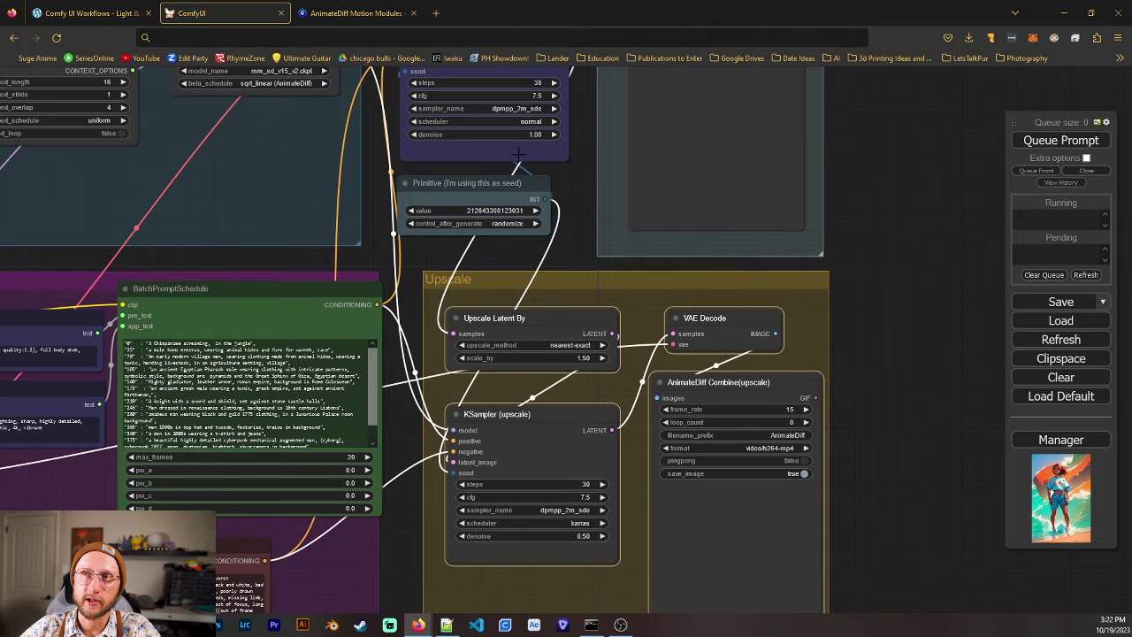
scroll(855, 573, up, 2)
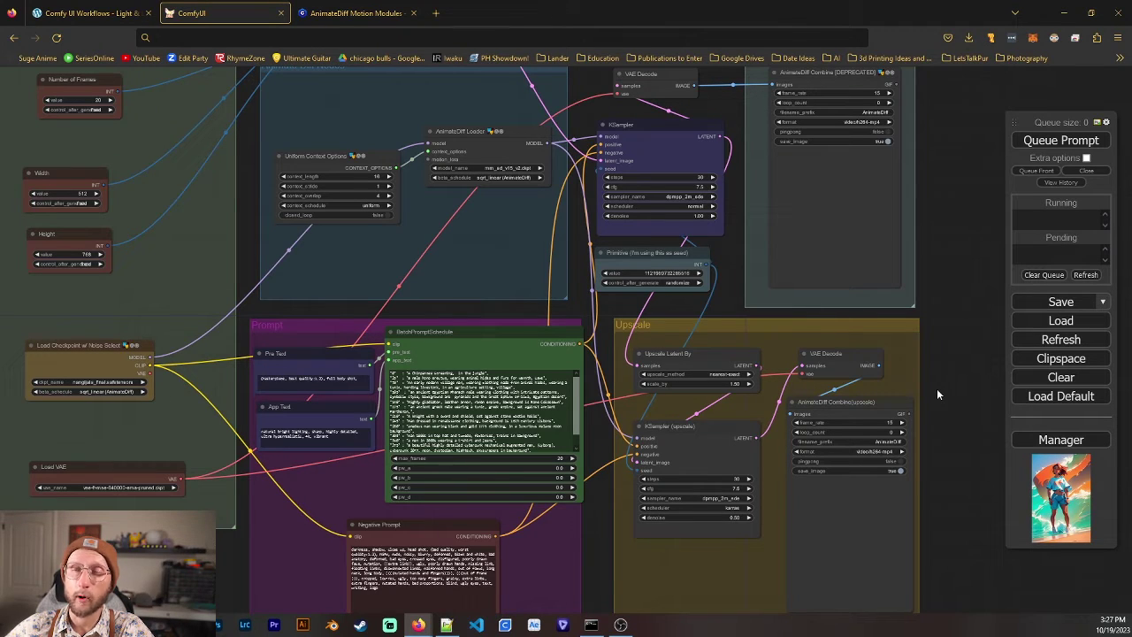
Bypass AnimateDiff Combine(upscale), VAE Decode, Upscale Latent By and KSampler (upscale)
click(696, 354)
shift+click(841, 354)
shift+click(721, 429)
shift+click(840, 407)
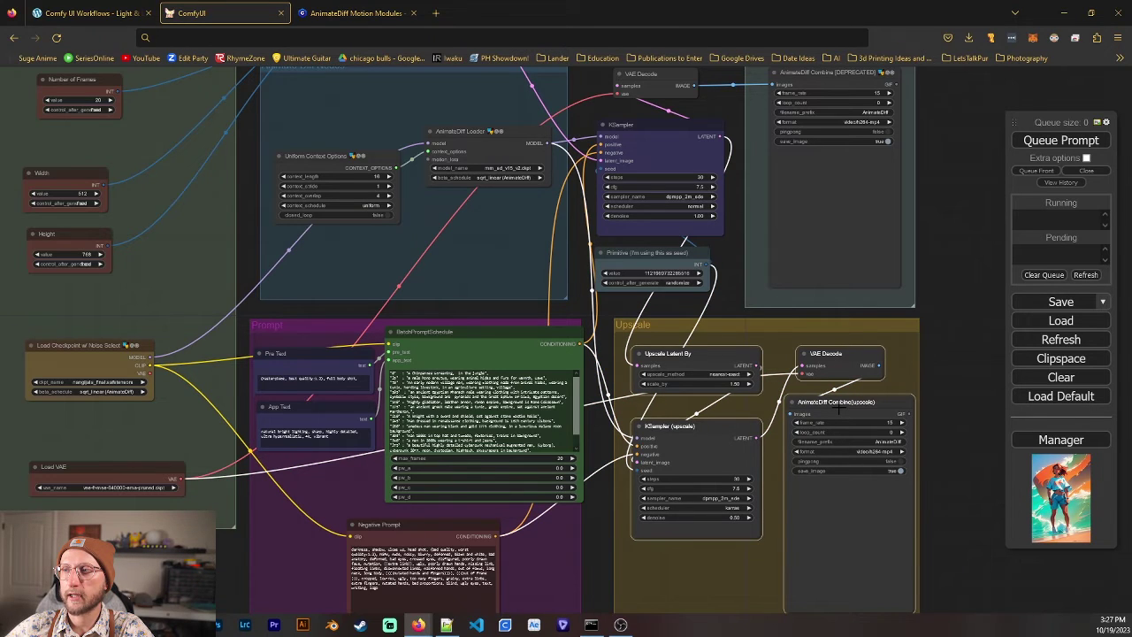
right_click(839, 408)
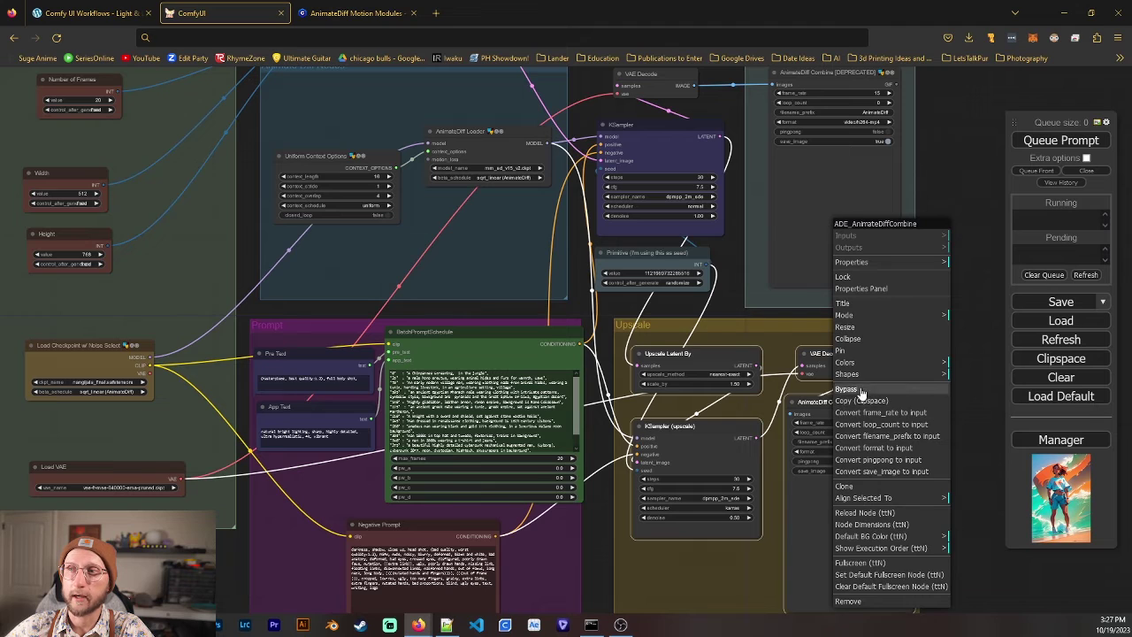
click(849, 393)
right_click(846, 367)
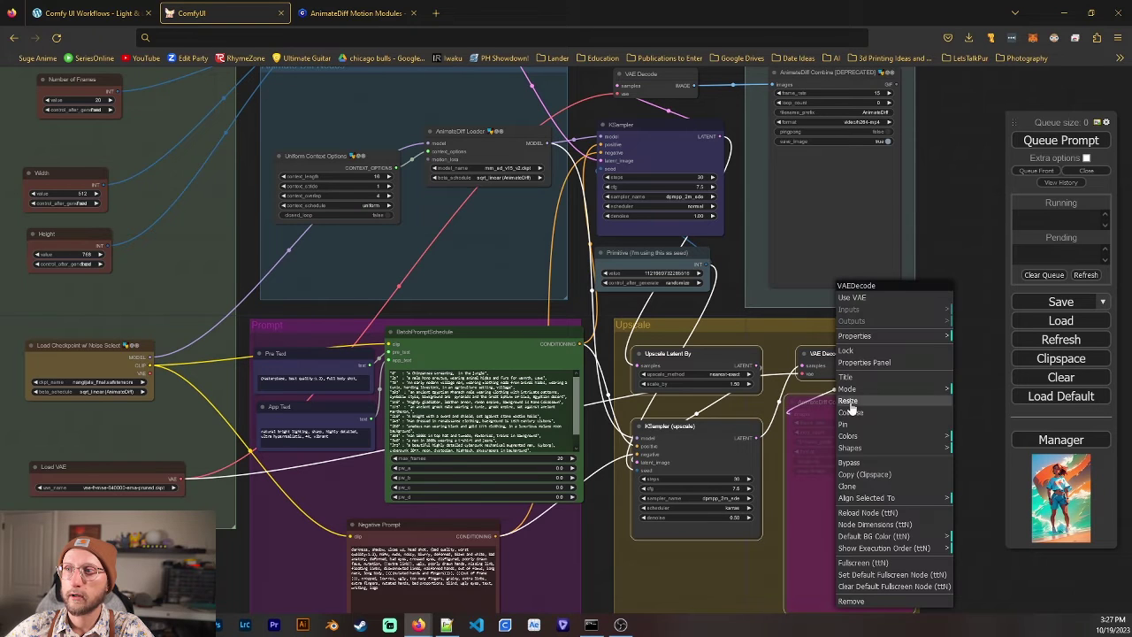
click(849, 463)
right_click(688, 355)
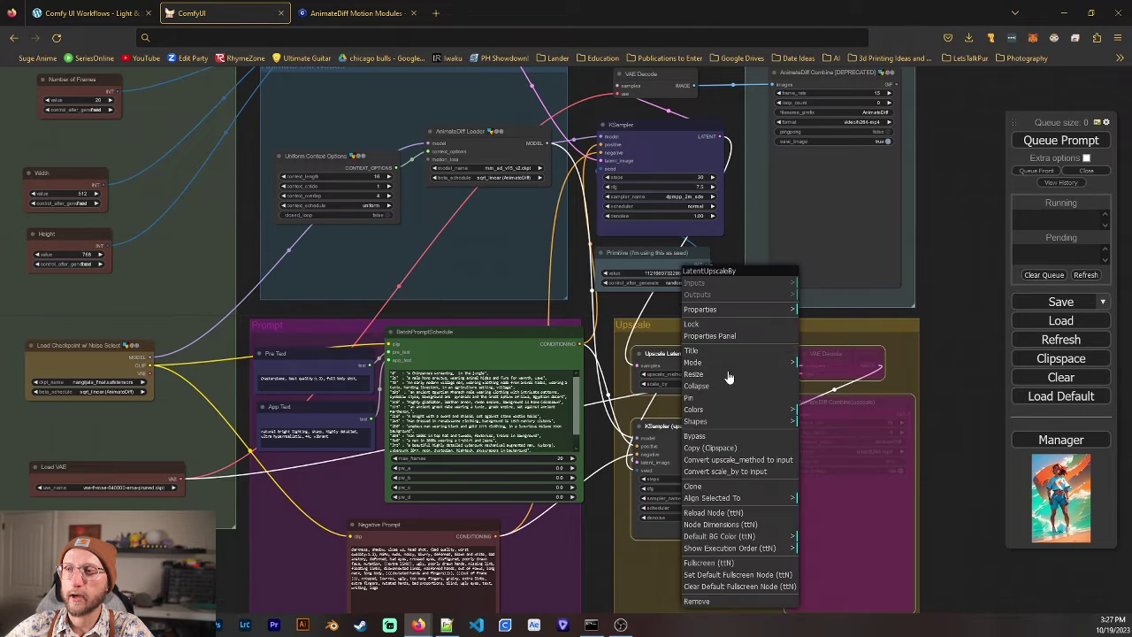
click(704, 444)
right_click(704, 440)
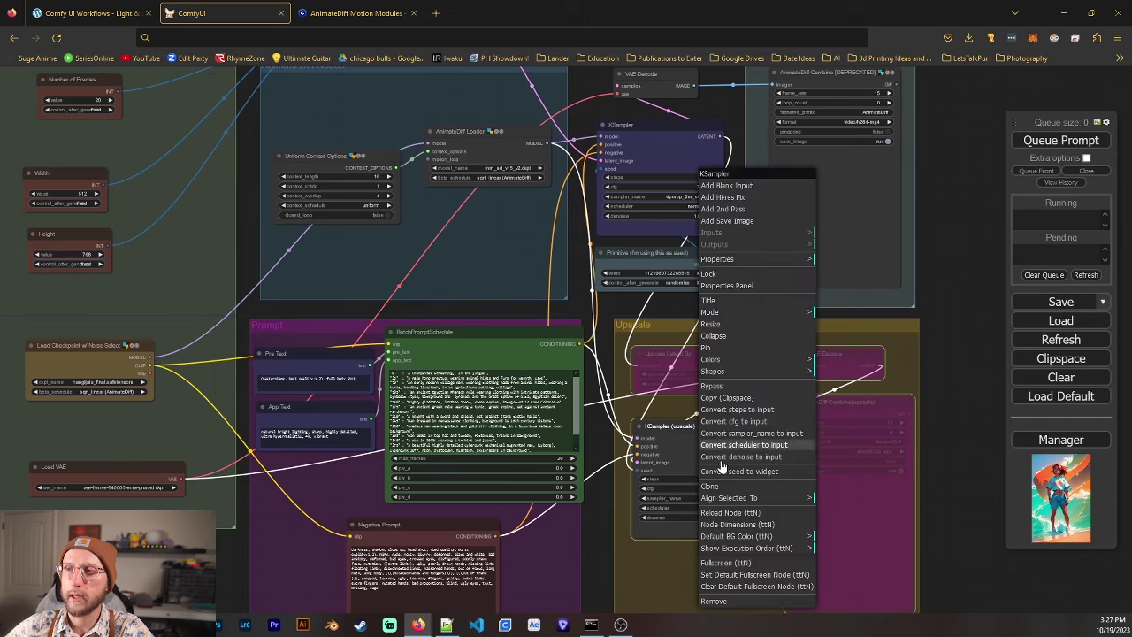
click(718, 392)
Queue the workflow to generate the animation, then drag the ComfyUI folder window onscreen
drag(606, 301, 750, 360)
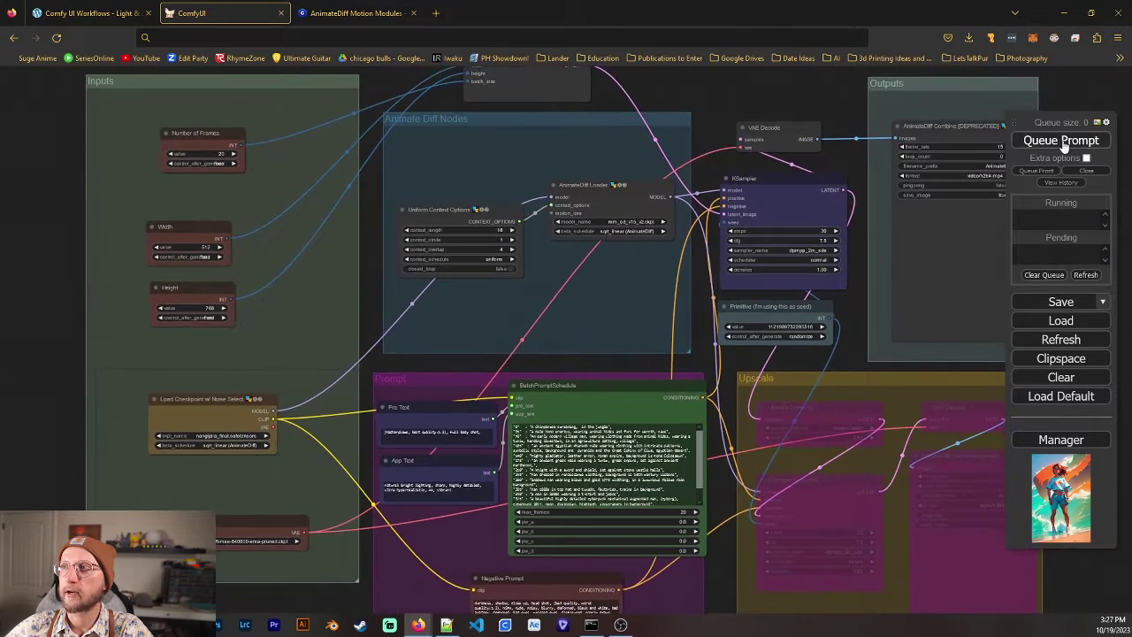
click(1062, 142)
drag(840, 361, 785, 367)
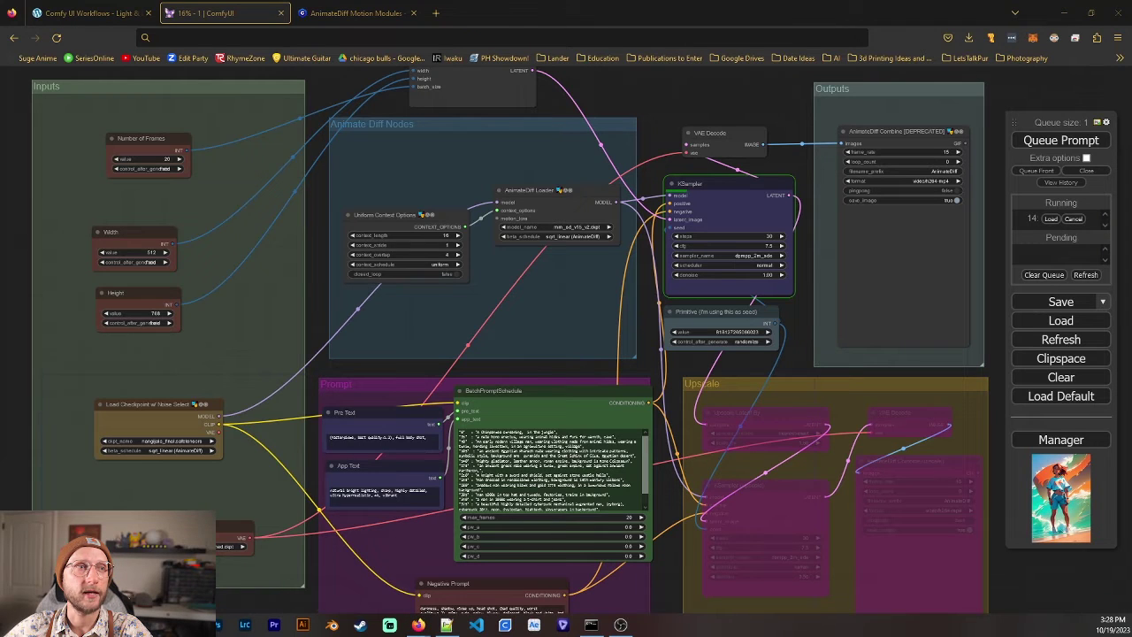
drag(0, 106, 321, 106)
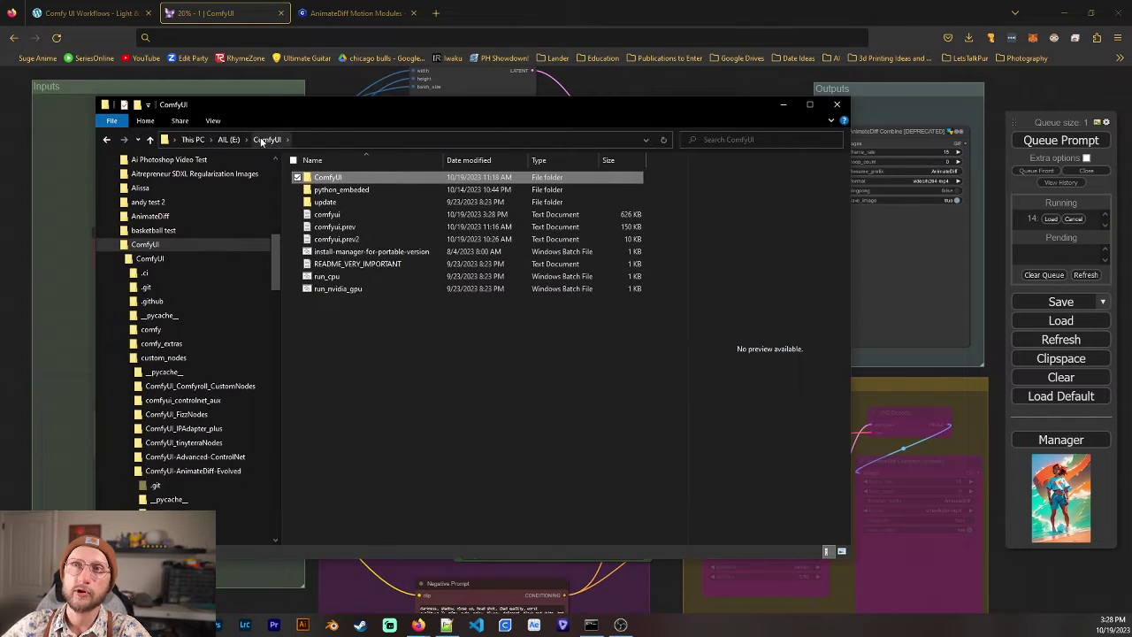
Scroll through earlier AnimateDiff results in ComfyUI > output, then minimize File Explorer
double_click(333, 179)
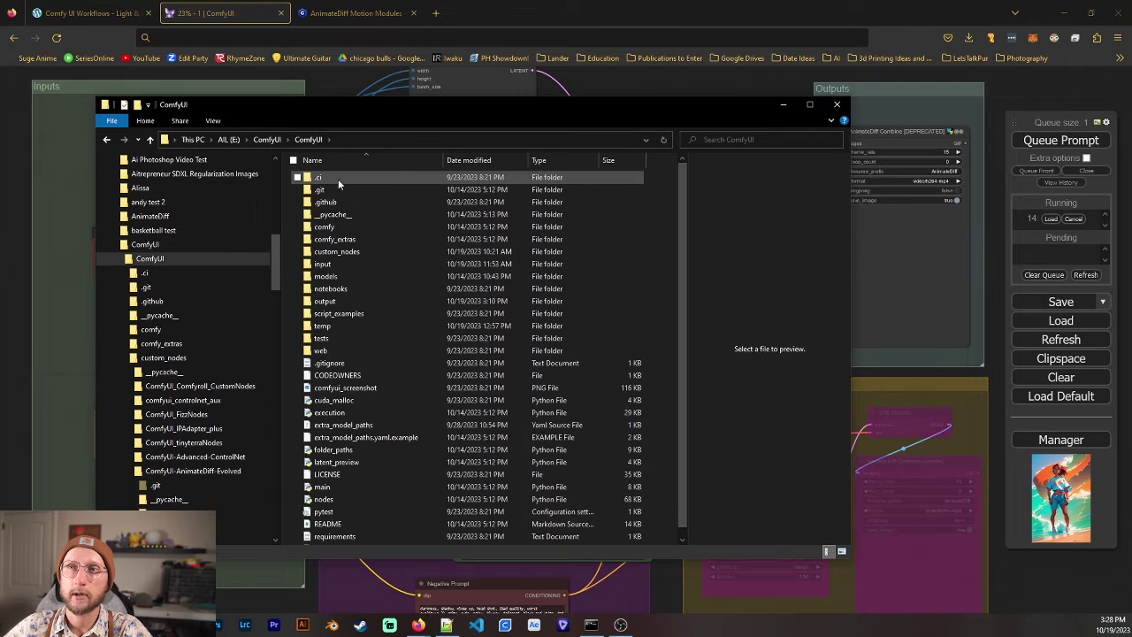
double_click(325, 301)
scroll(382, 265, down, 10)
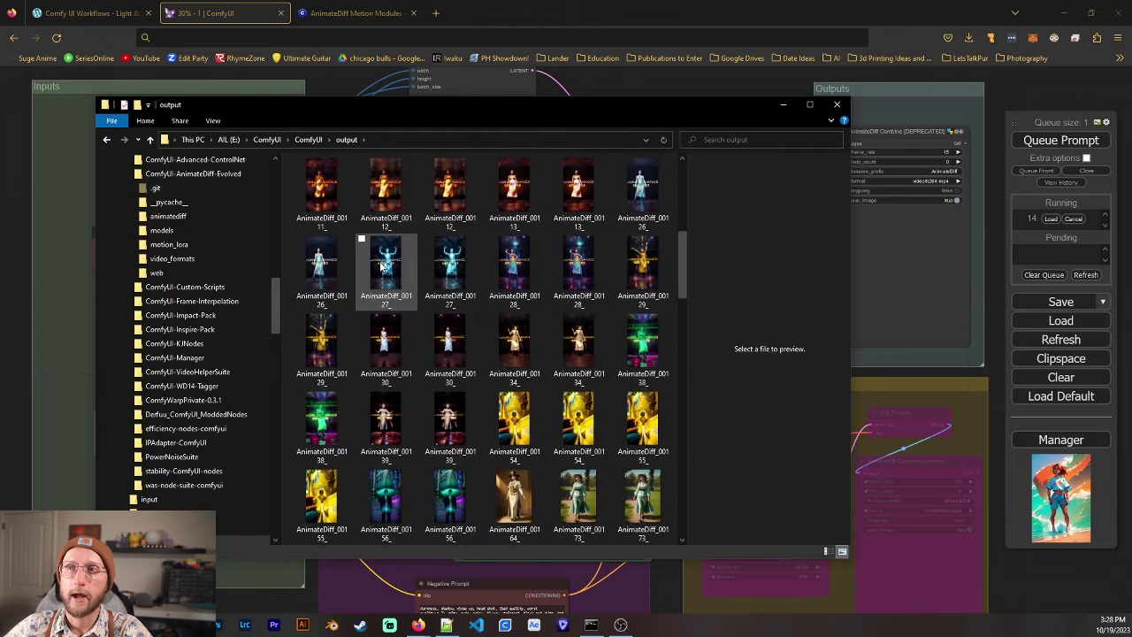
scroll(382, 265, down, 10)
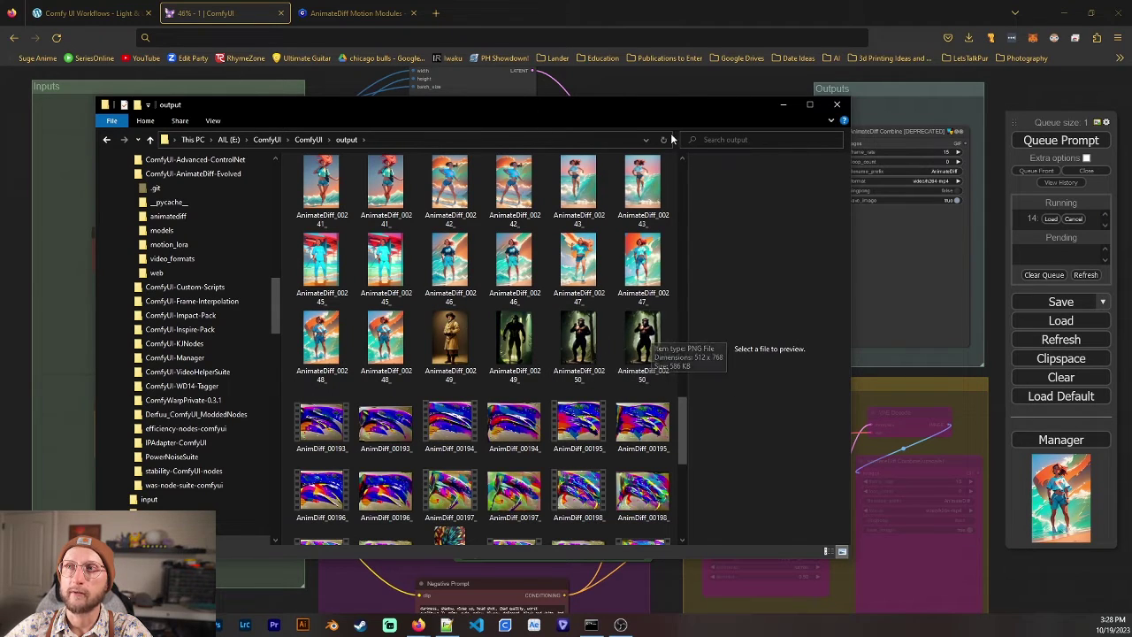
click(783, 104)
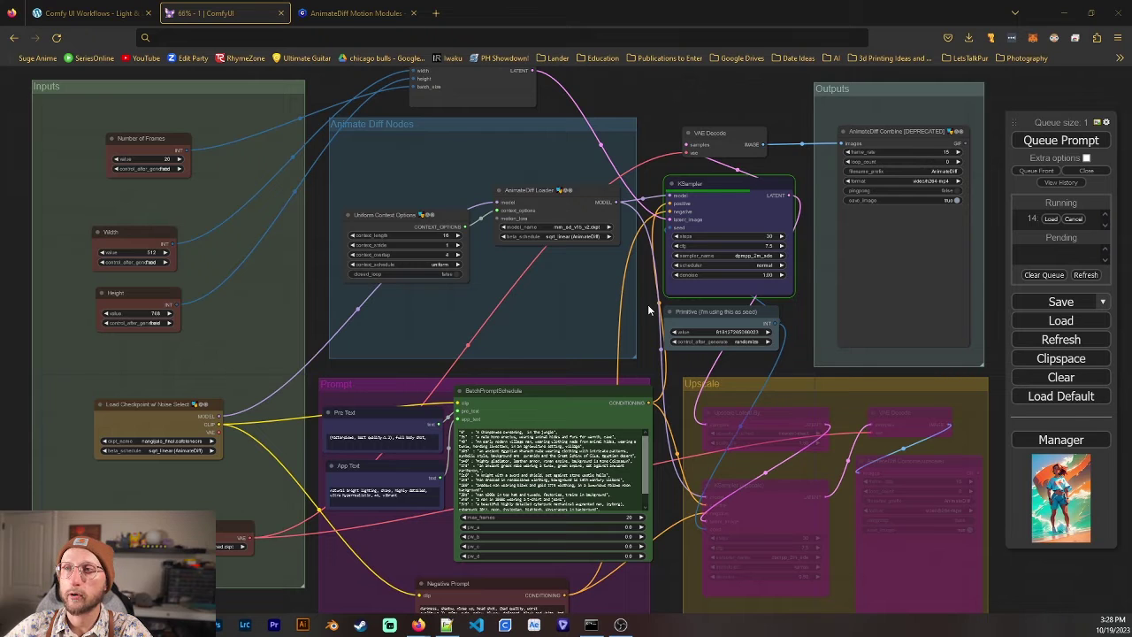
Search the canvas for 'loader' nodes while the animation run finishes
double_click(313, 245)
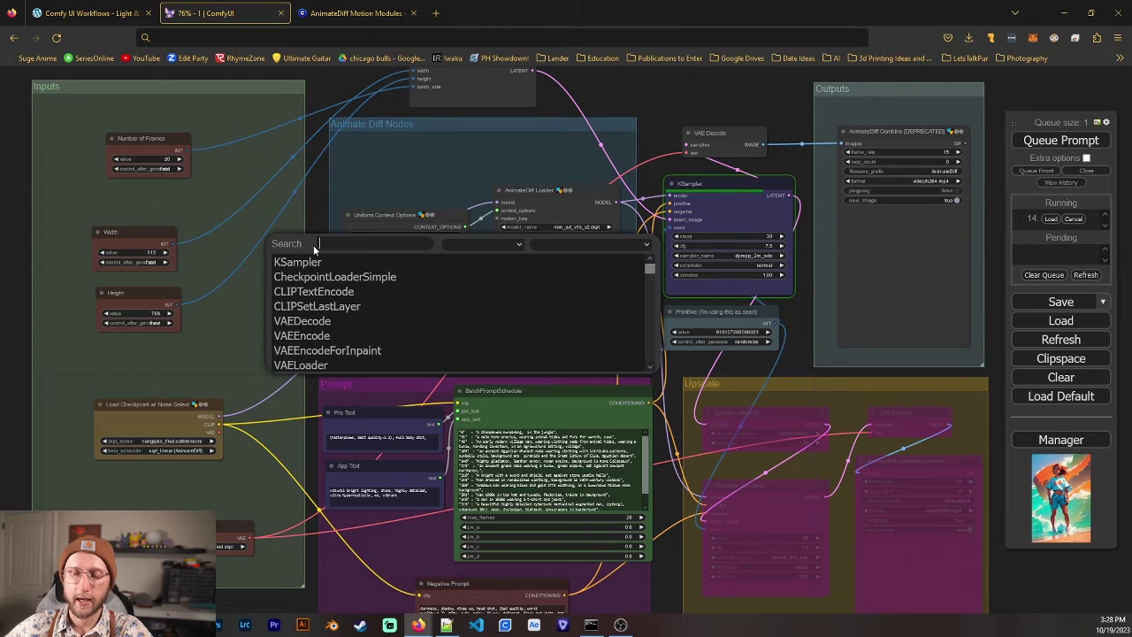
text(loader)
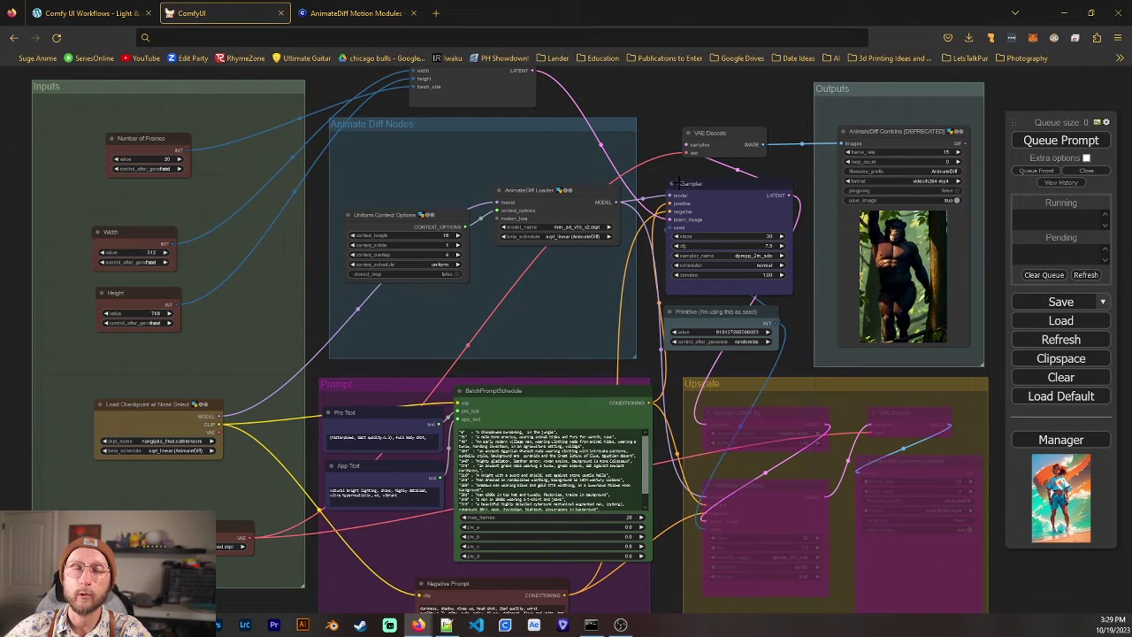
Set the seed Primitive's control_after_generate to fixed
drag(782, 173, 711, 174)
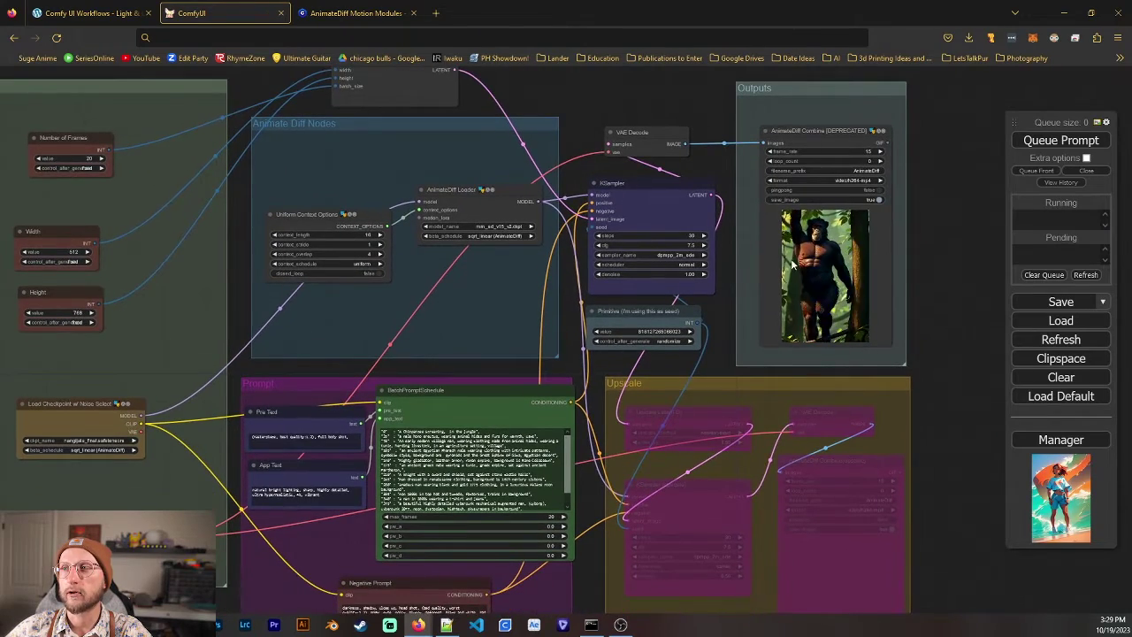
drag(726, 338, 730, 271)
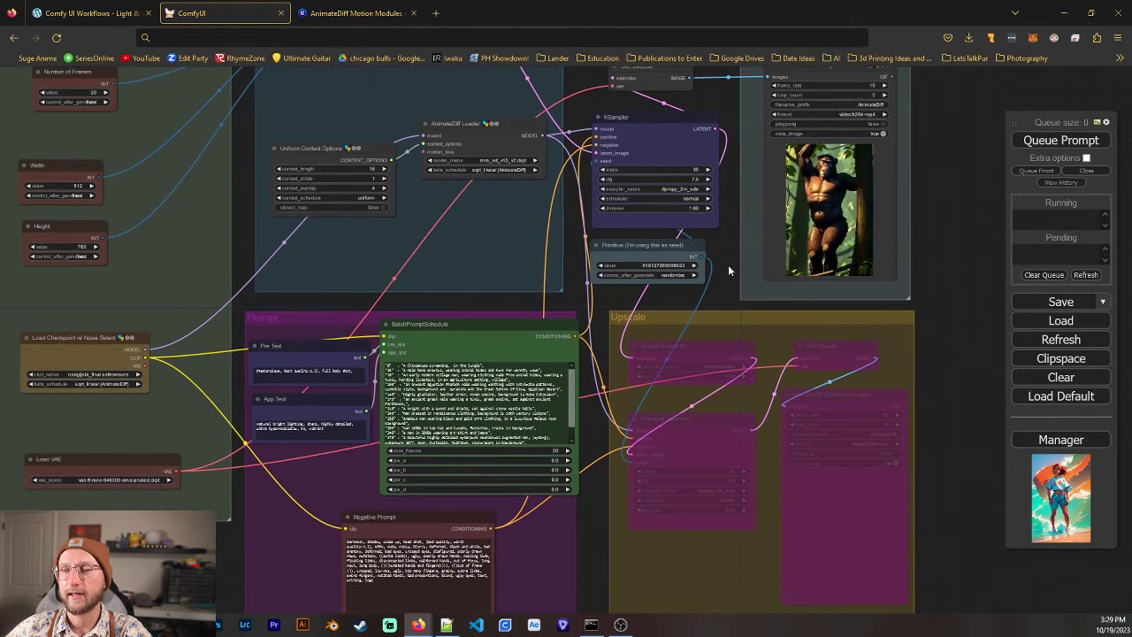
scroll(672, 274, up, 5)
click(659, 275)
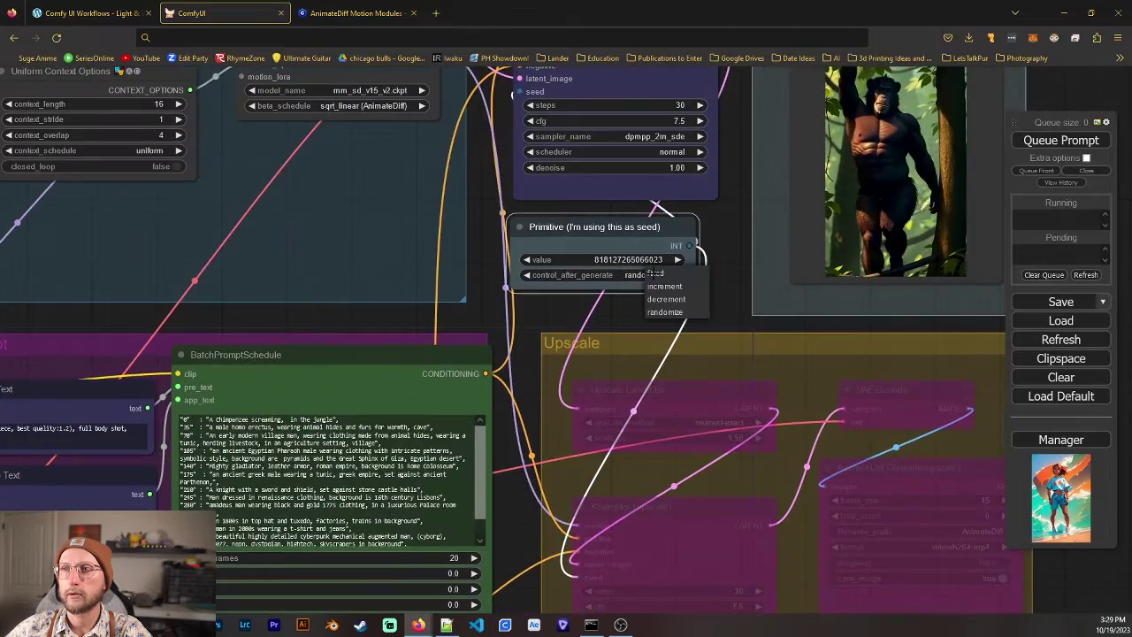
click(665, 272)
Un-bypass the Upscale group nodes with Ctrl+B and bring the upscale chain into view
scroll(706, 214, down, 3)
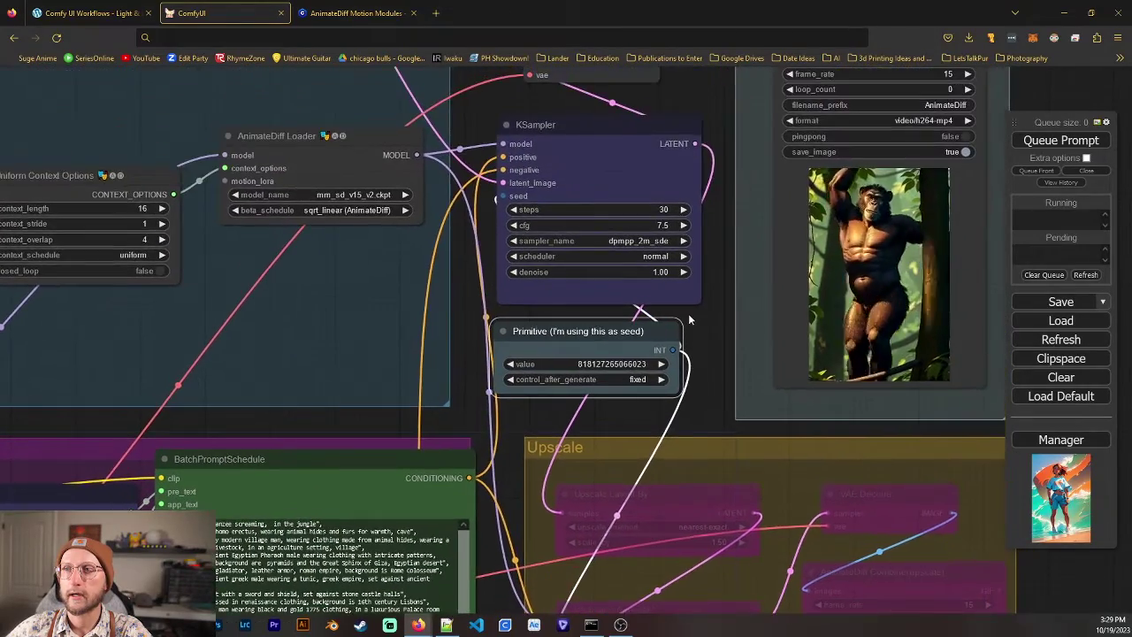
drag(691, 328, 686, 237)
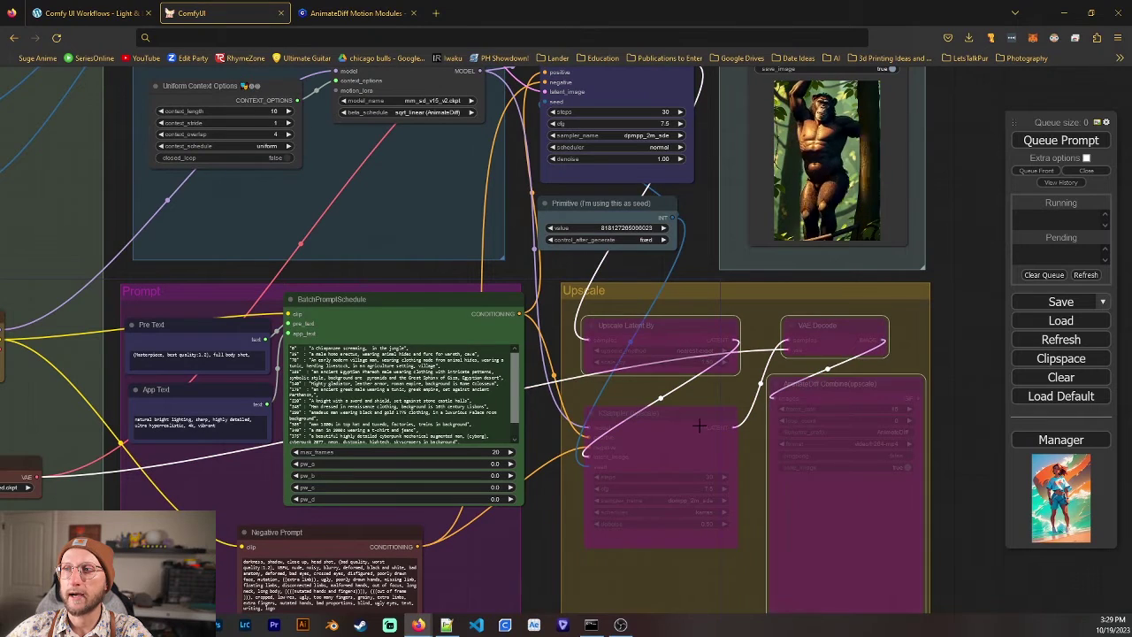
key(ctrl+b)
drag(928, 242, 933, 347)
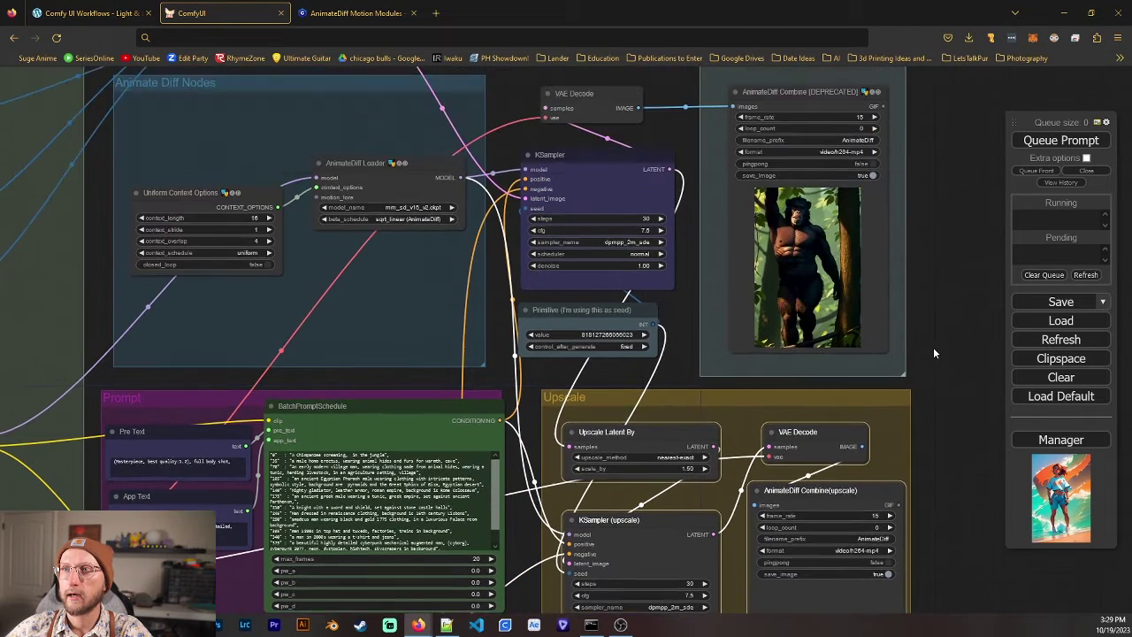